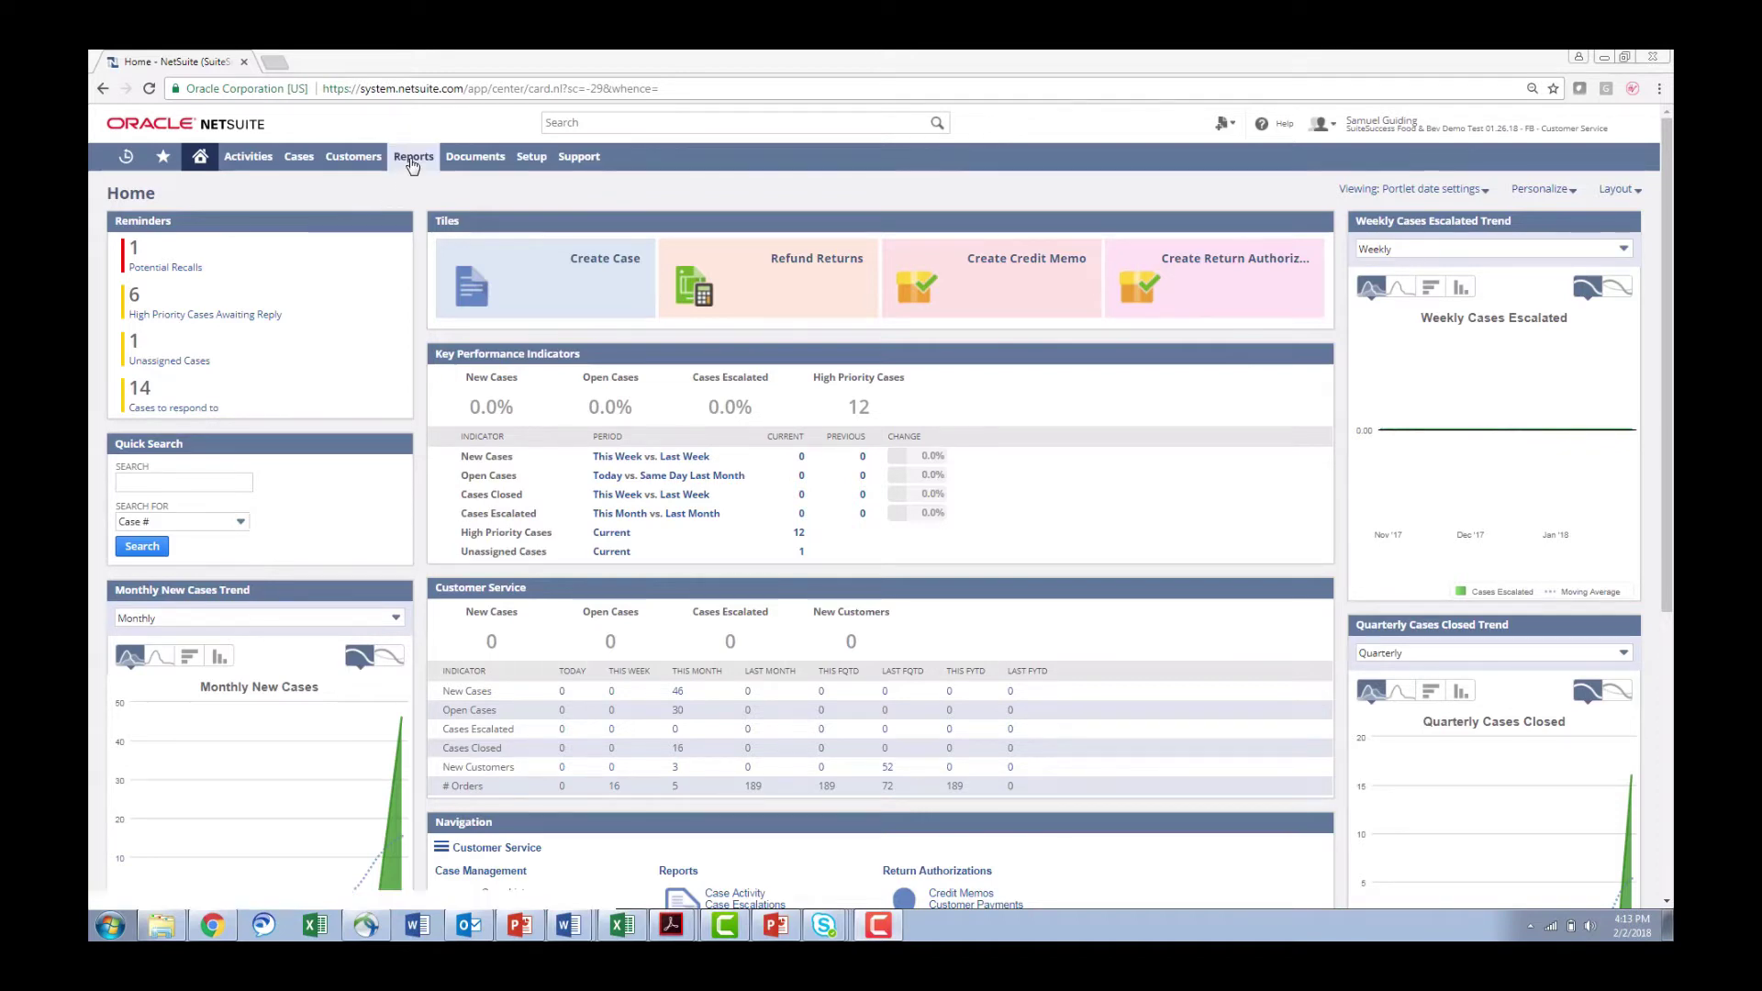
Step: Open the Sales Orders by Customer Detail report and search it for 'Meetz'
mouse_move(413, 161)
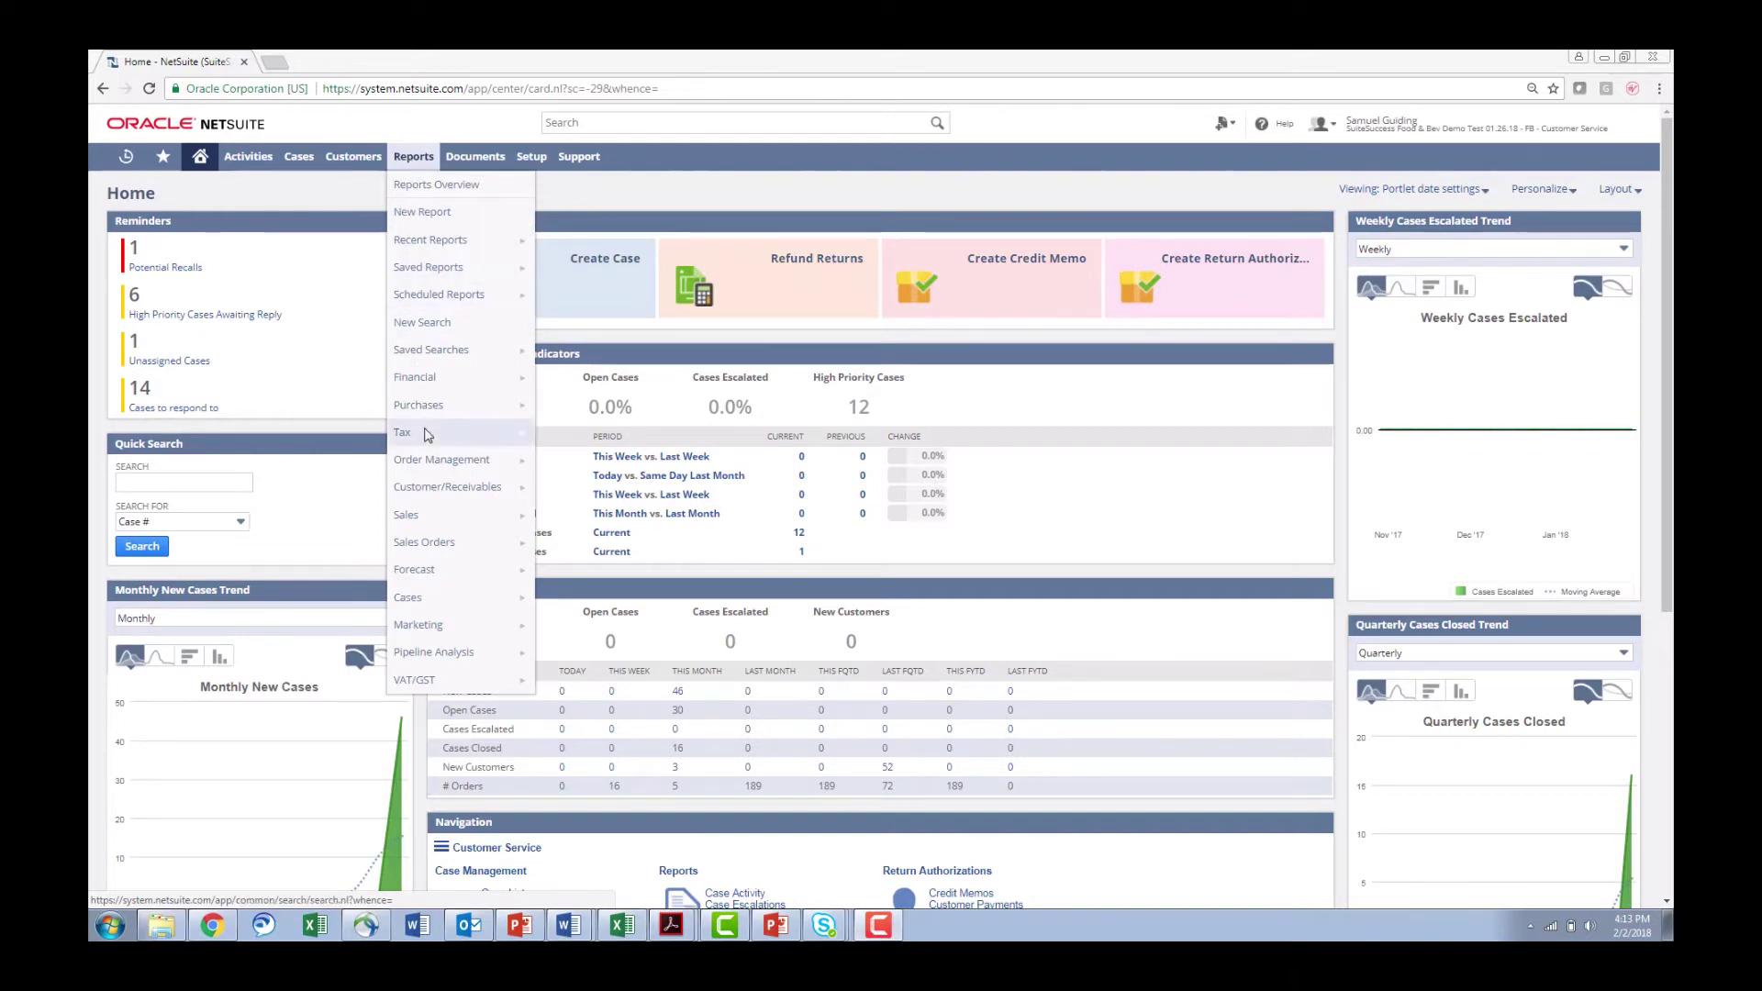
mouse_move(473, 542)
mouse_move(633, 545)
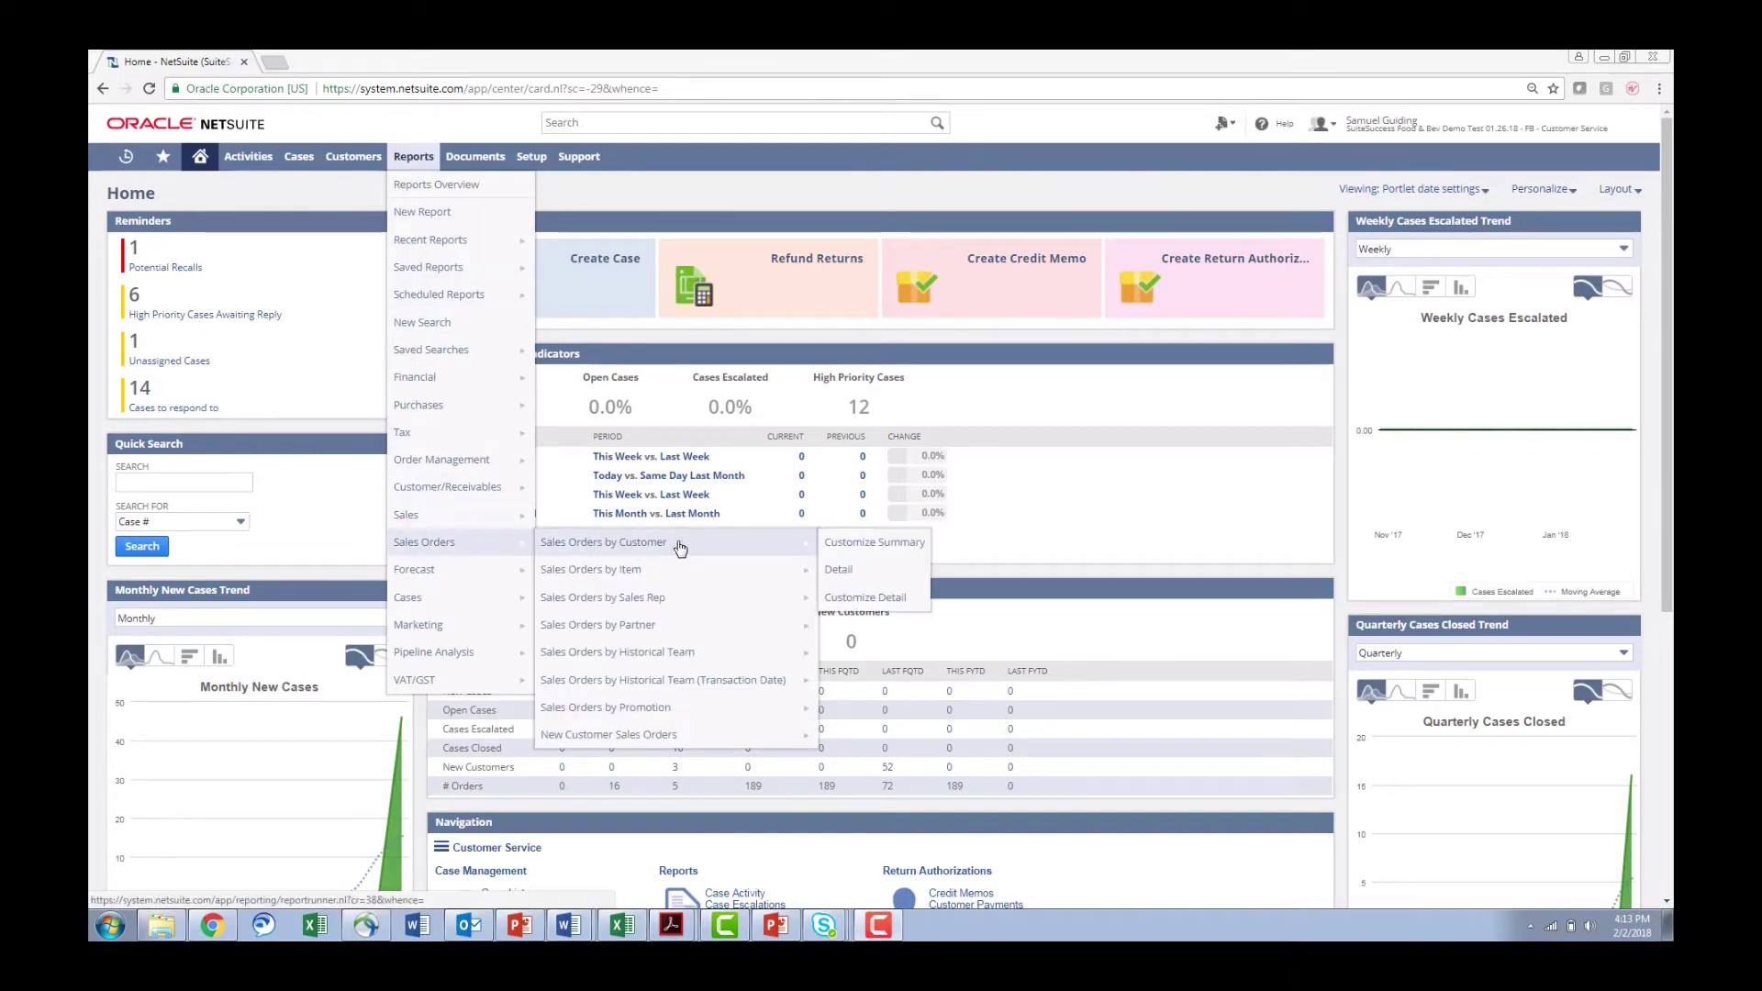
left_click(863, 573)
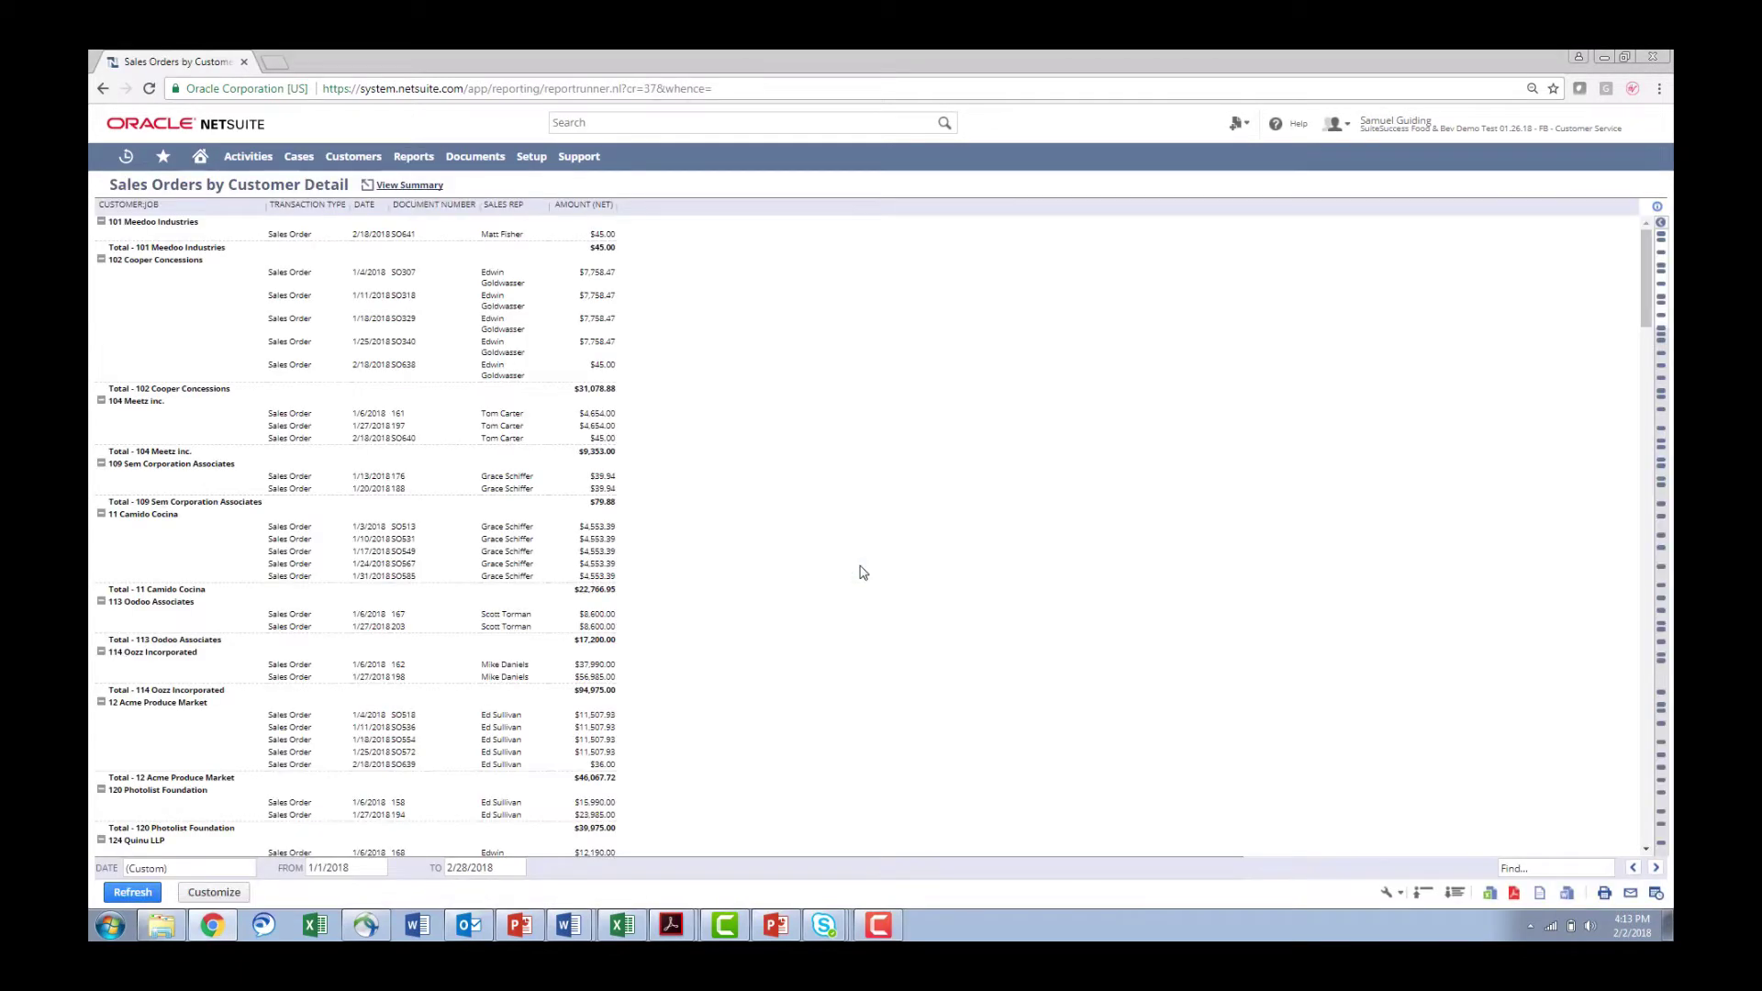
left_click(1575, 861)
type("Mee")
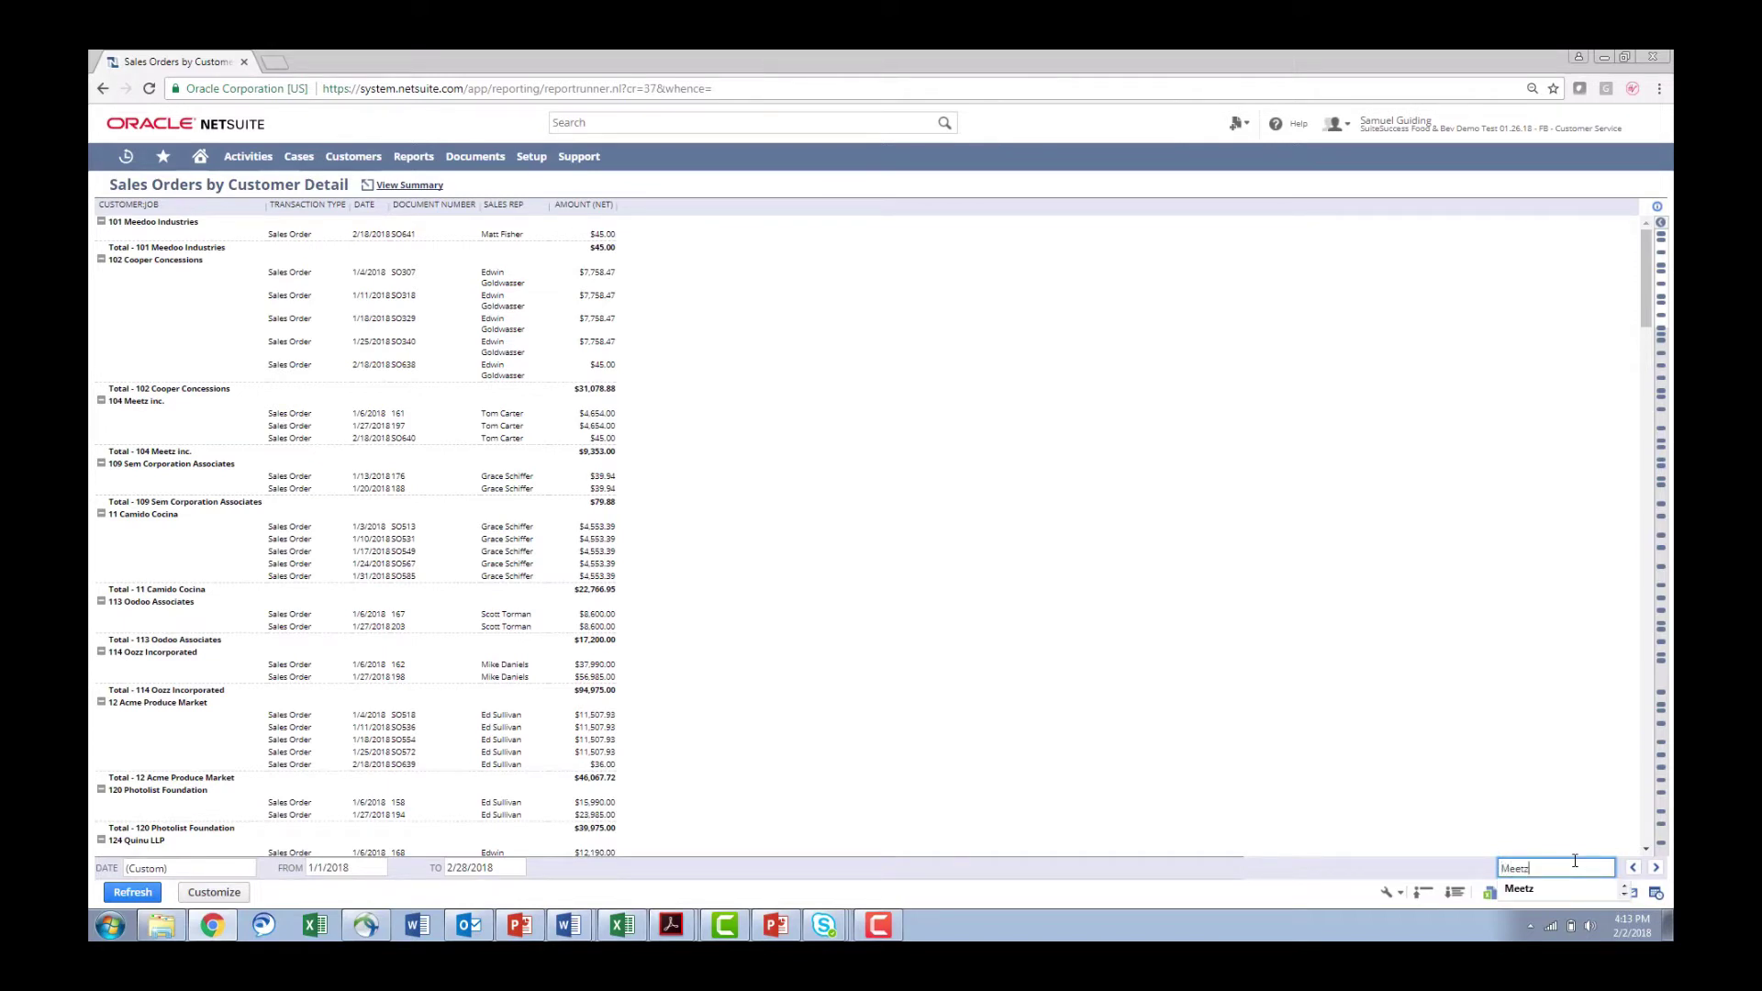
type("tz")
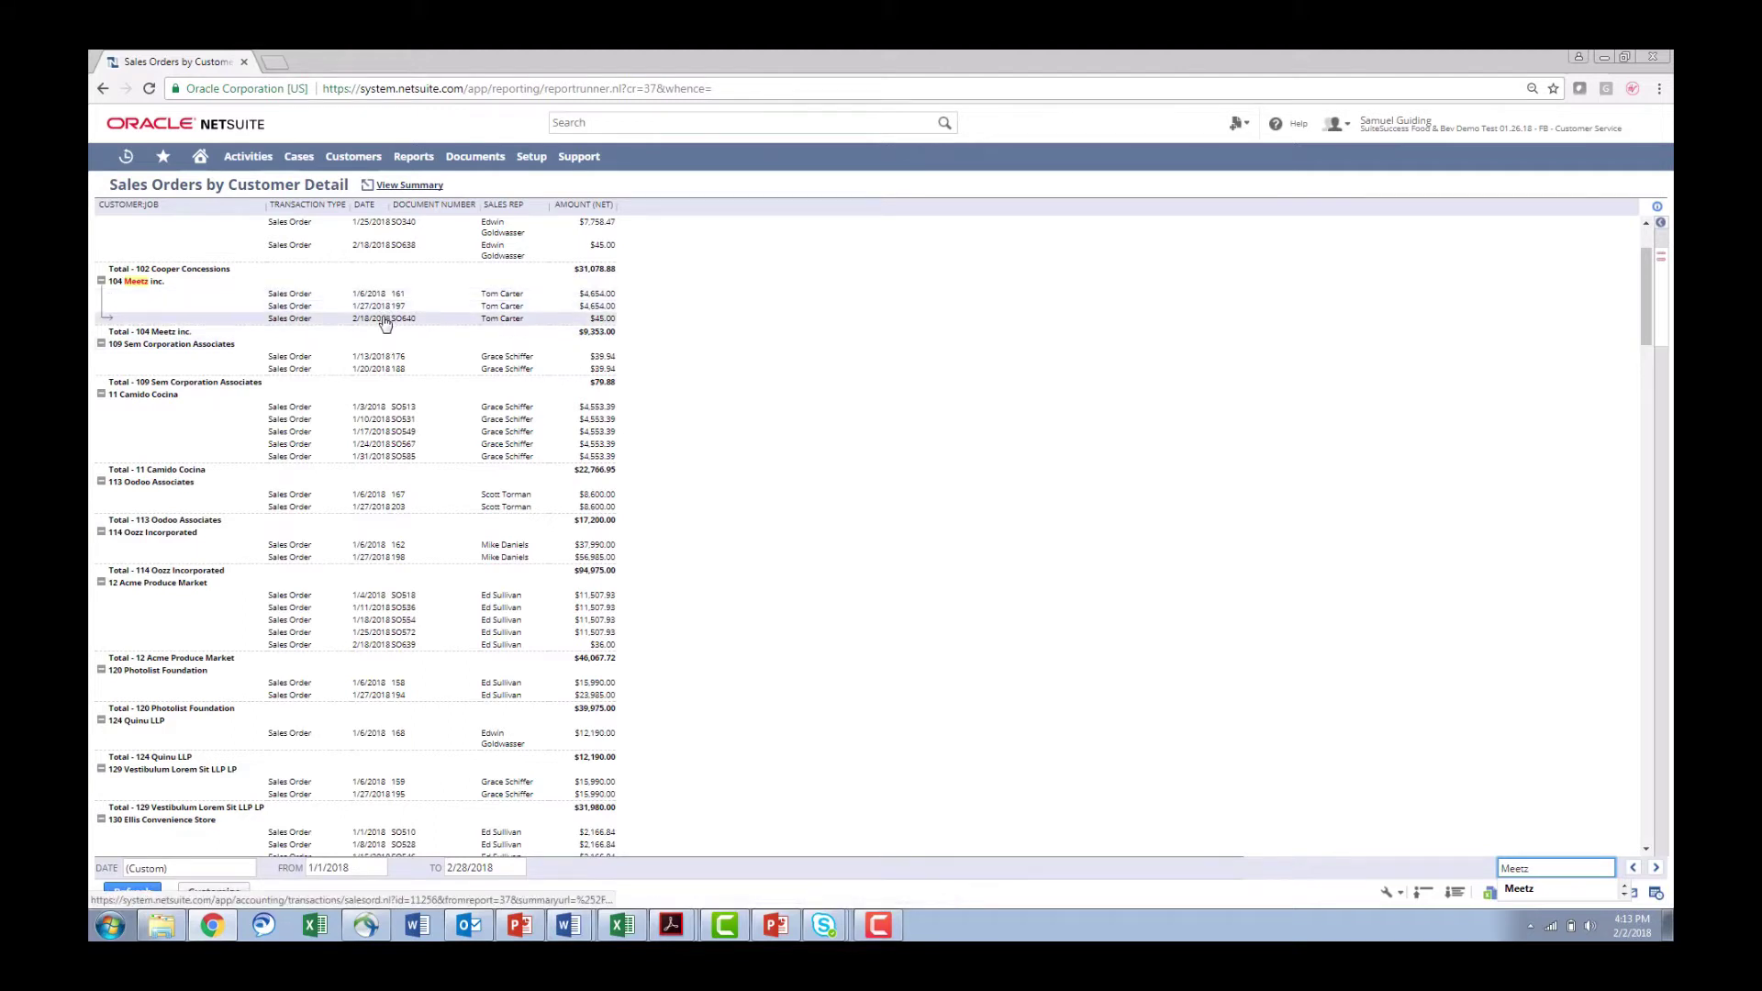
Step: Open the 2/18/2018 sales order SO640 and check that its SAL107 line shipped from lot JAR100
left_click(384, 322)
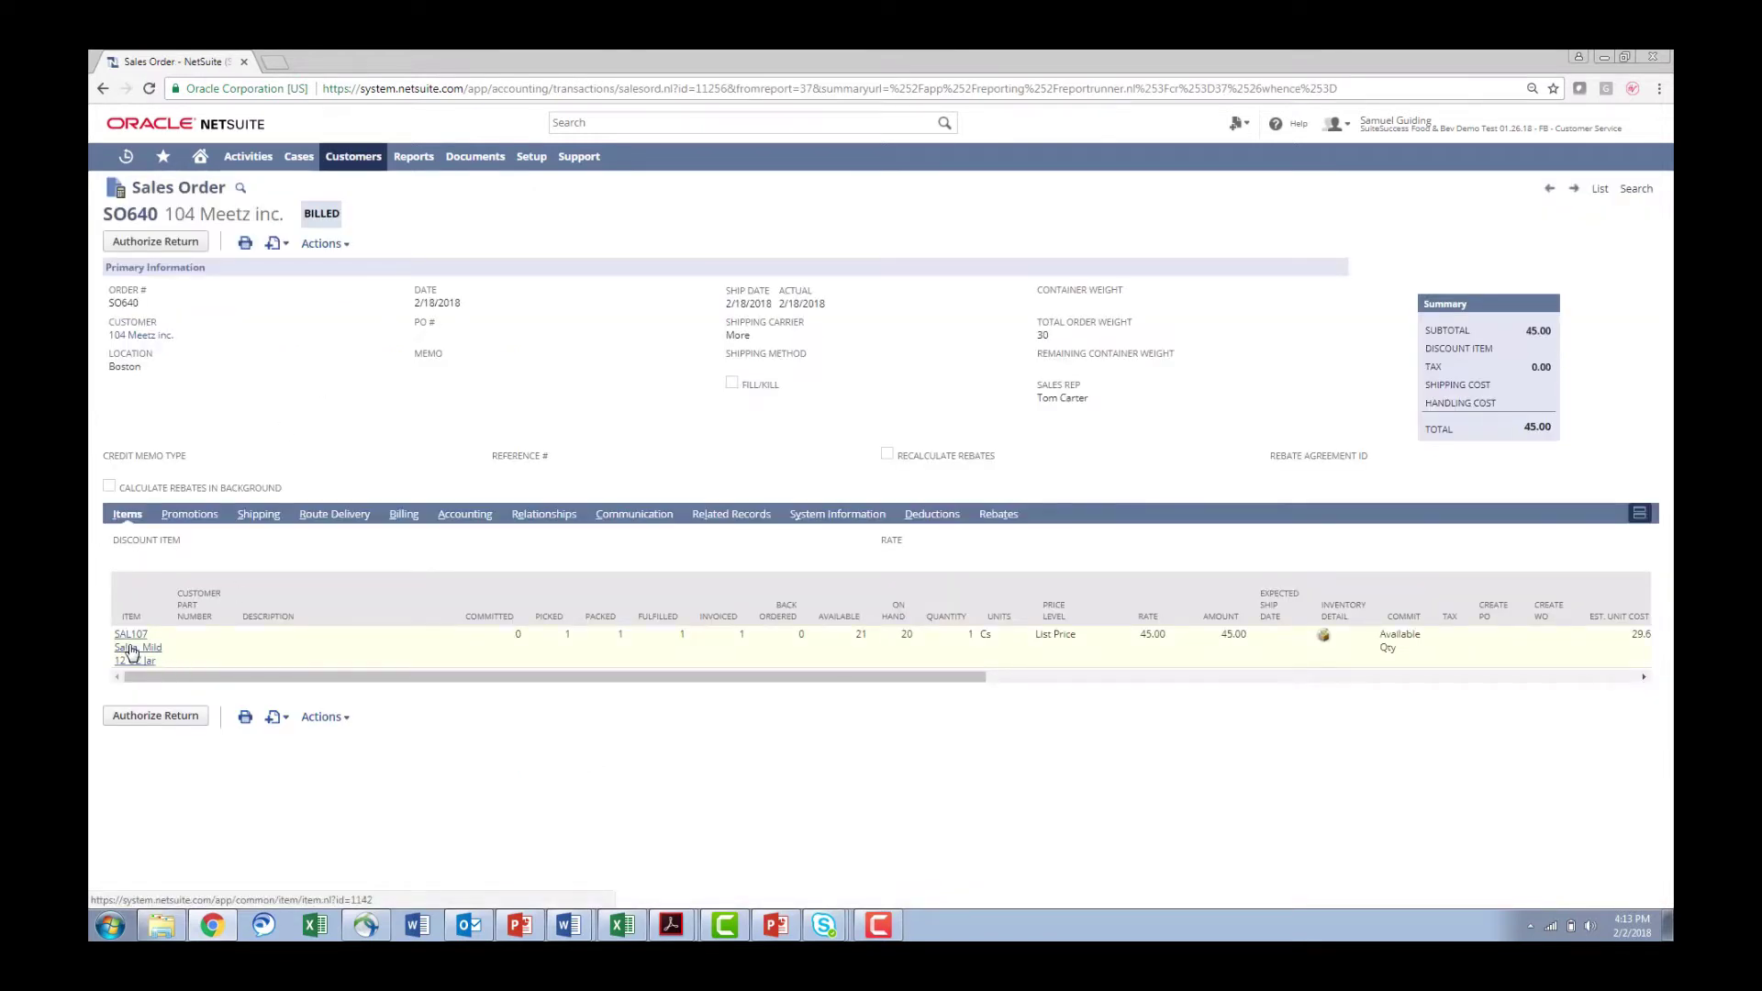
mouse_move(132, 652)
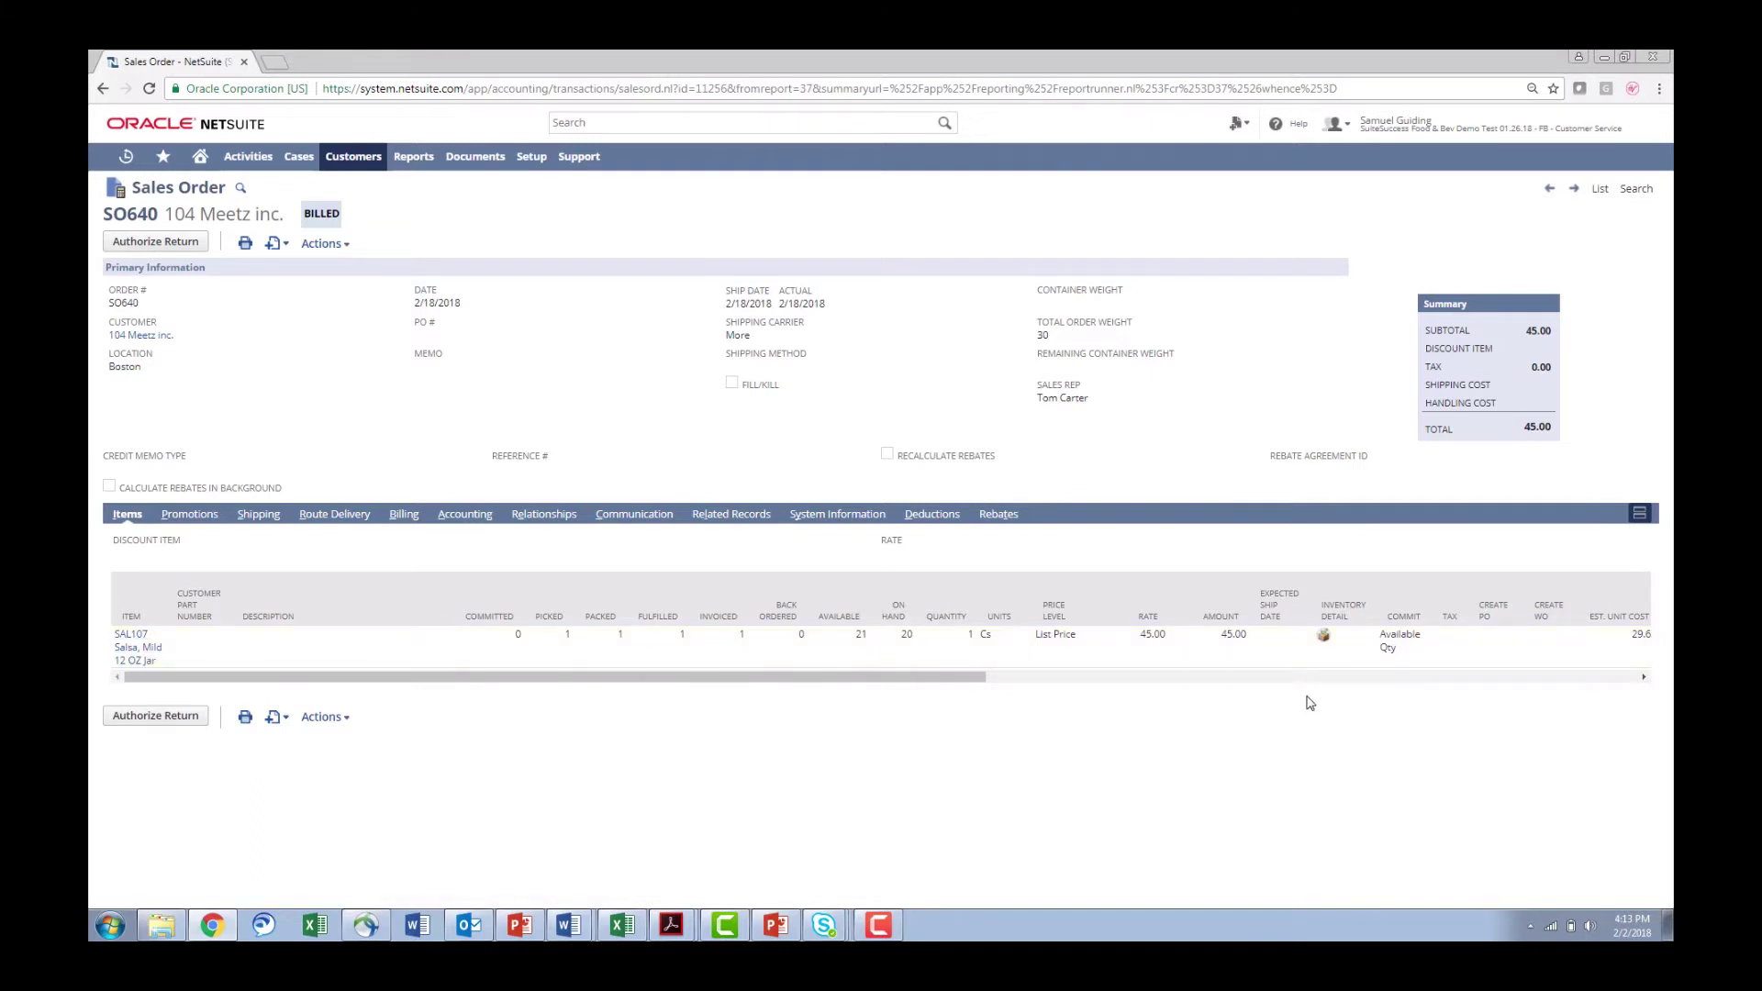
left_click(1324, 636)
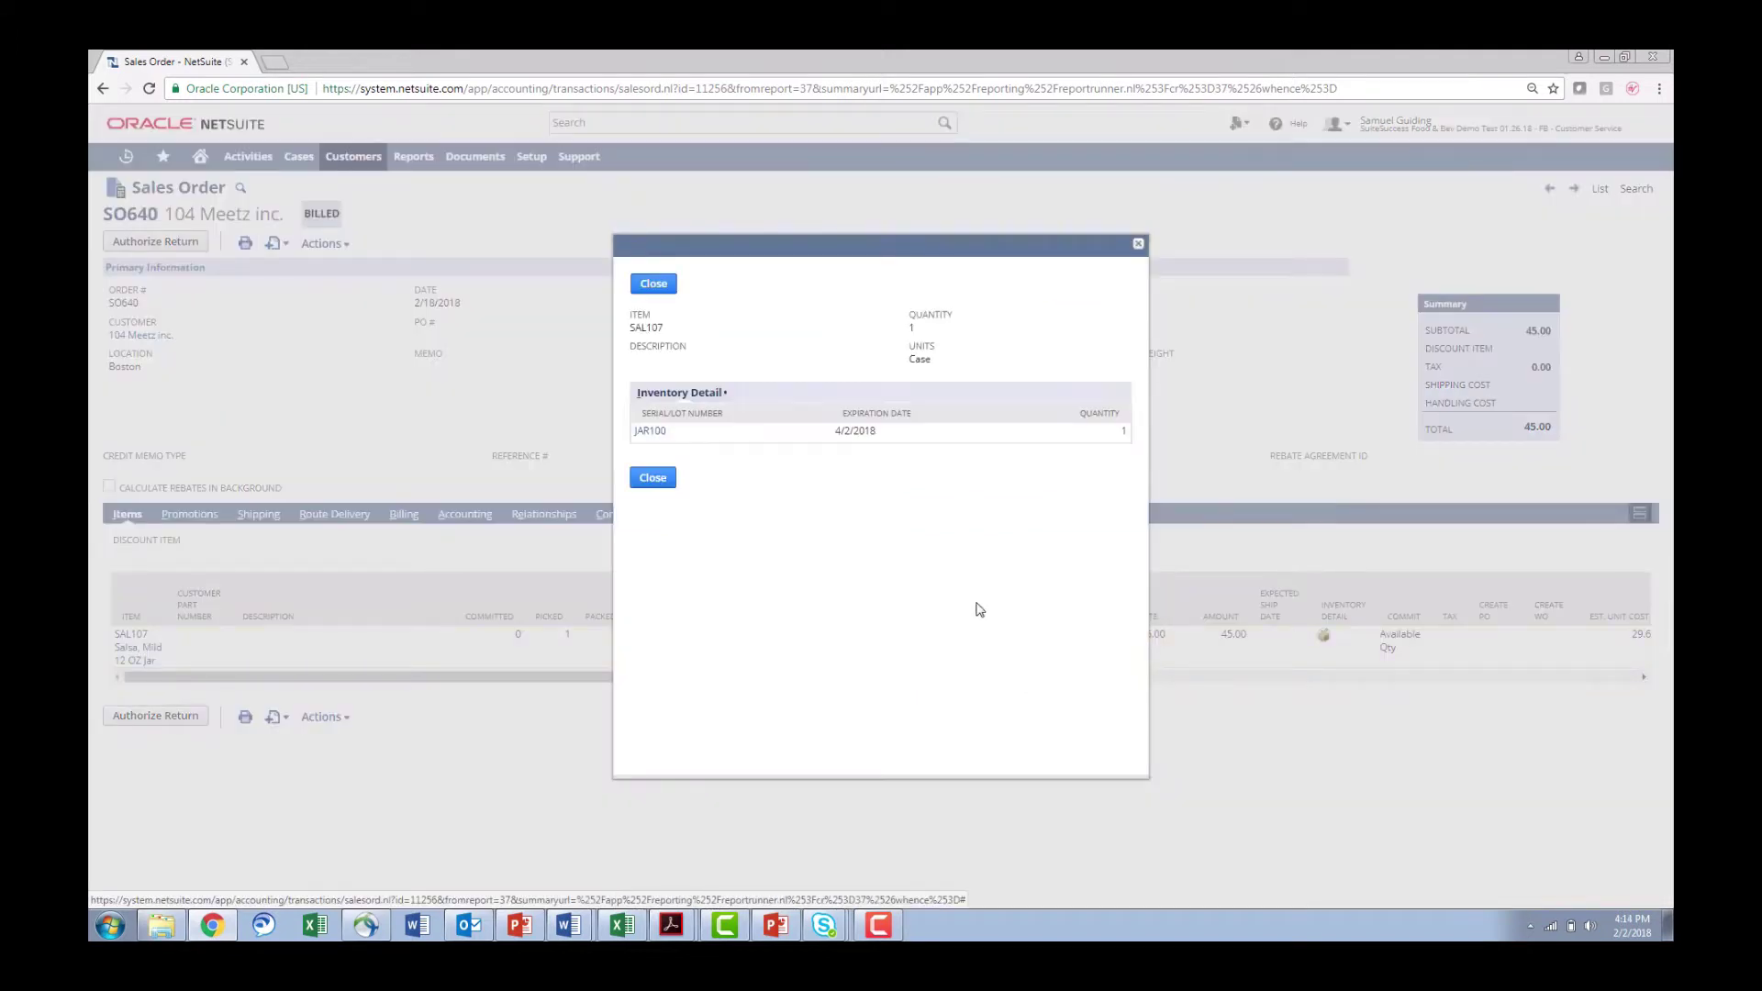
left_click(658, 481)
left_click(654, 478)
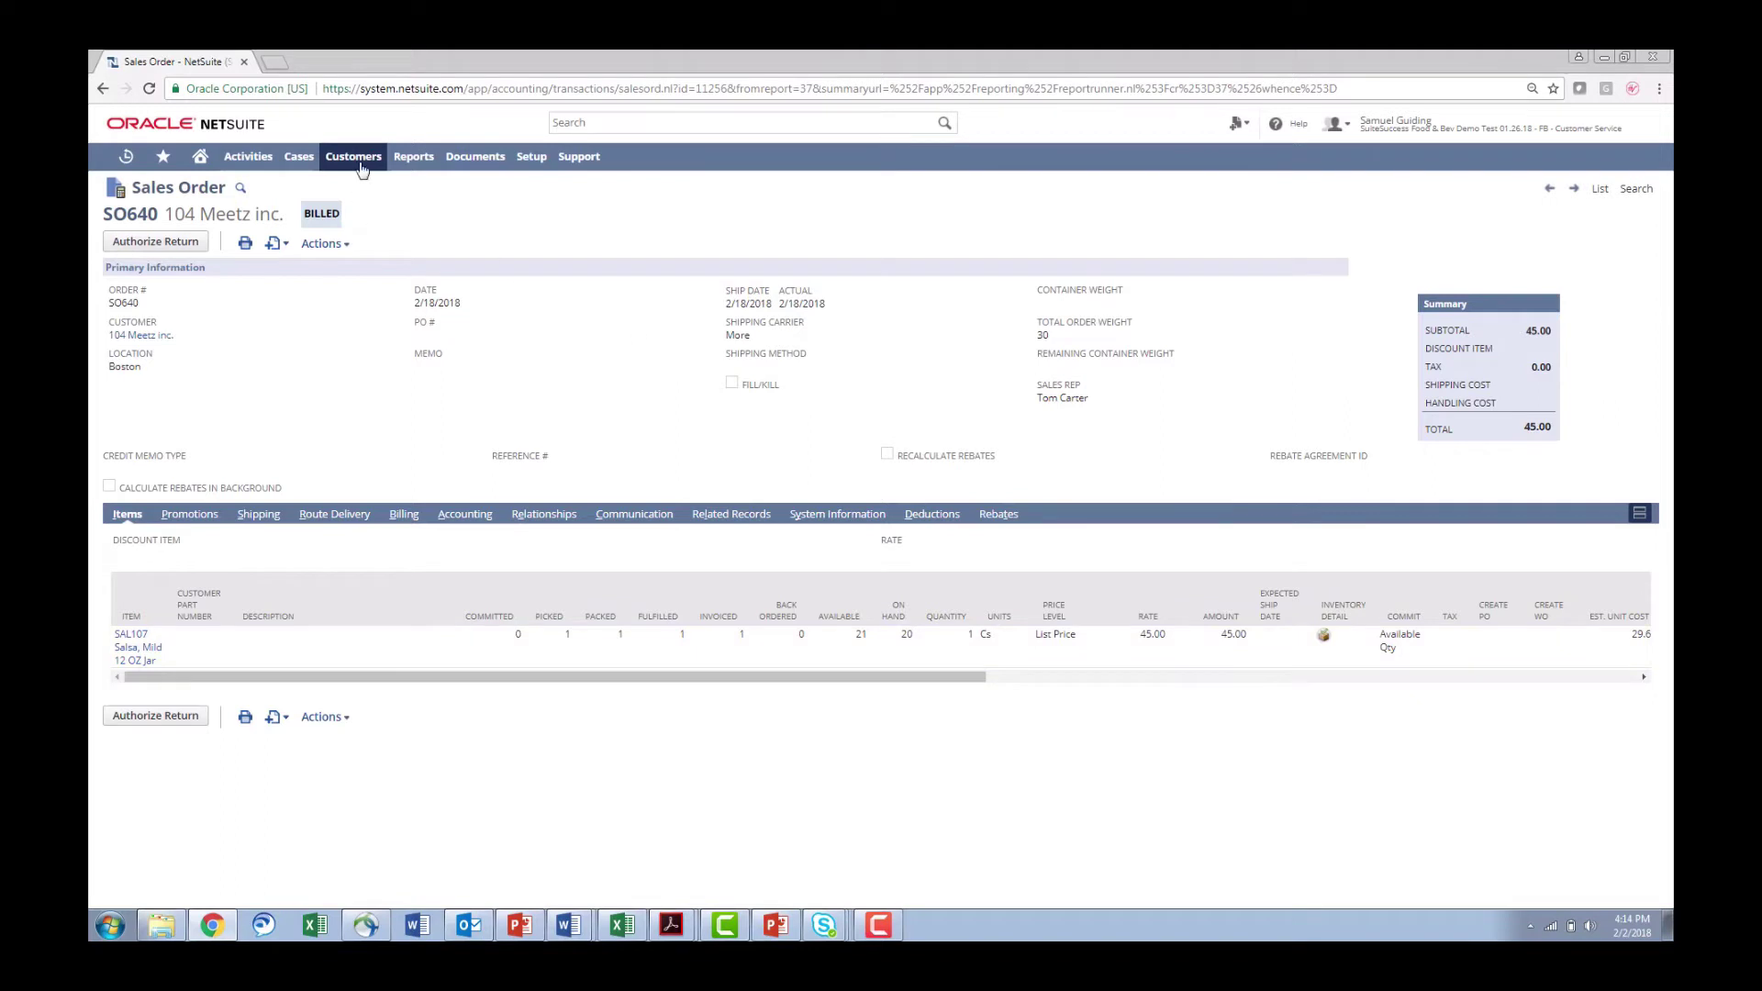
Step: Open the Lot Traceability page and set the trace location to Boston
mouse_move(358, 161)
mouse_move(359, 244)
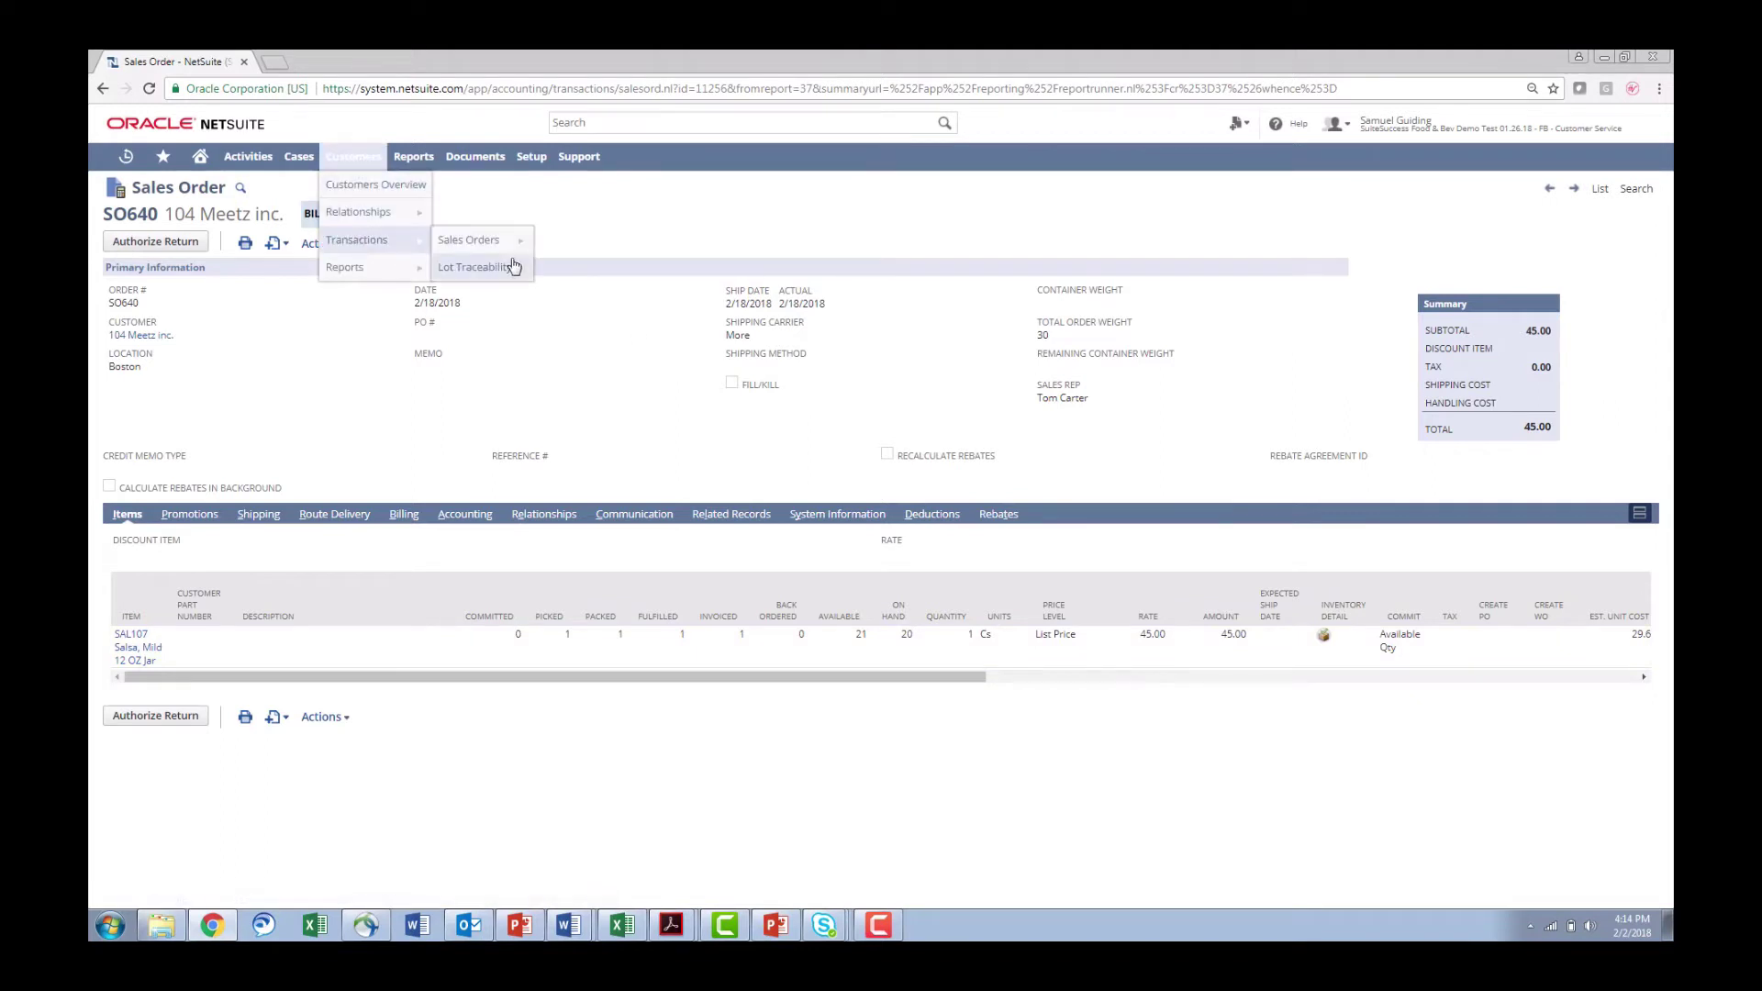
left_click(484, 274)
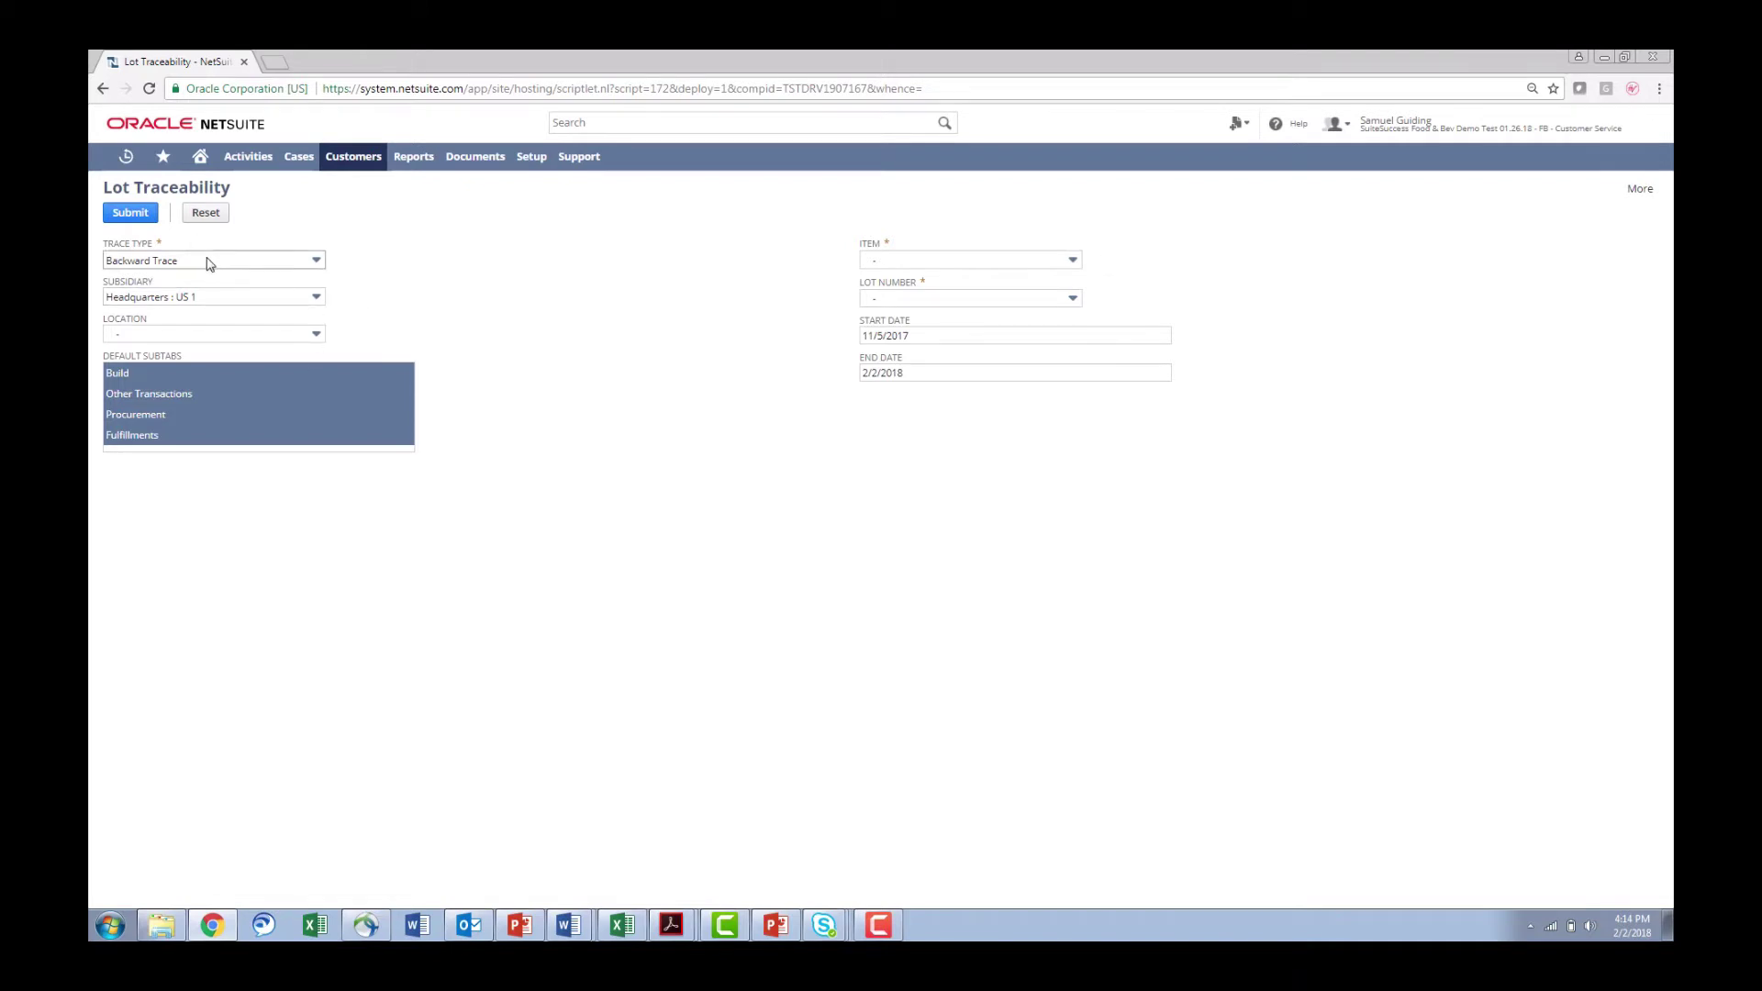
left_click(317, 336)
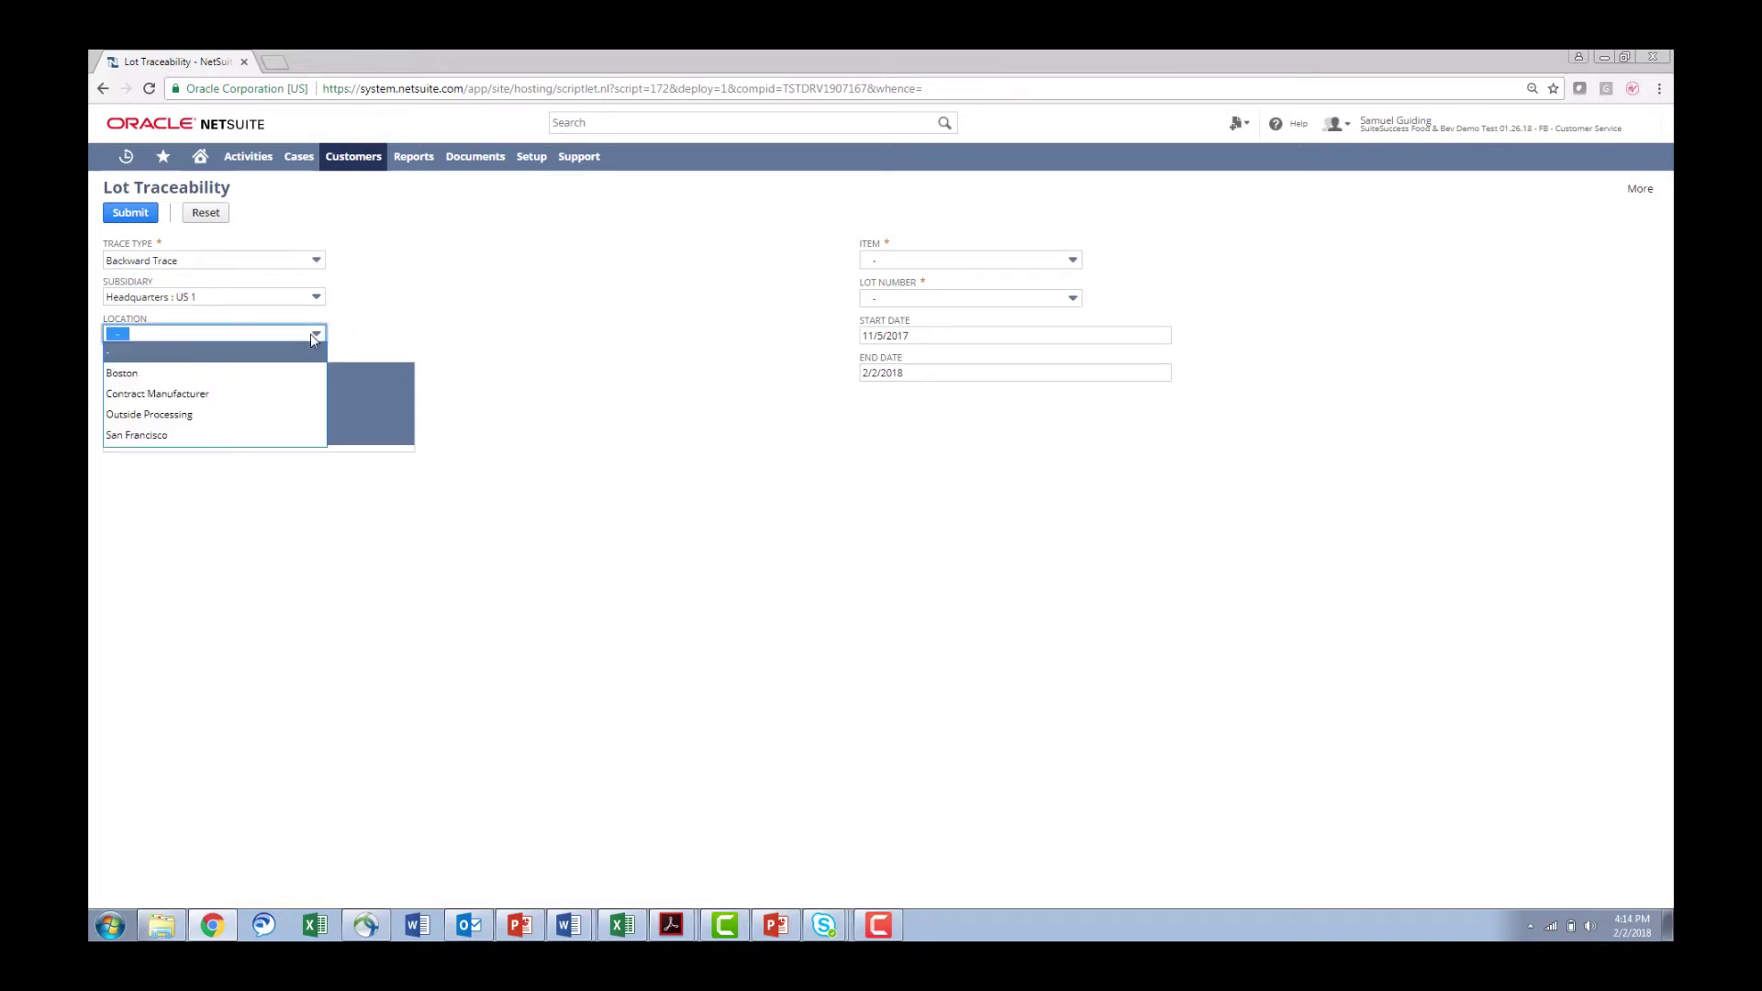
left_click(298, 382)
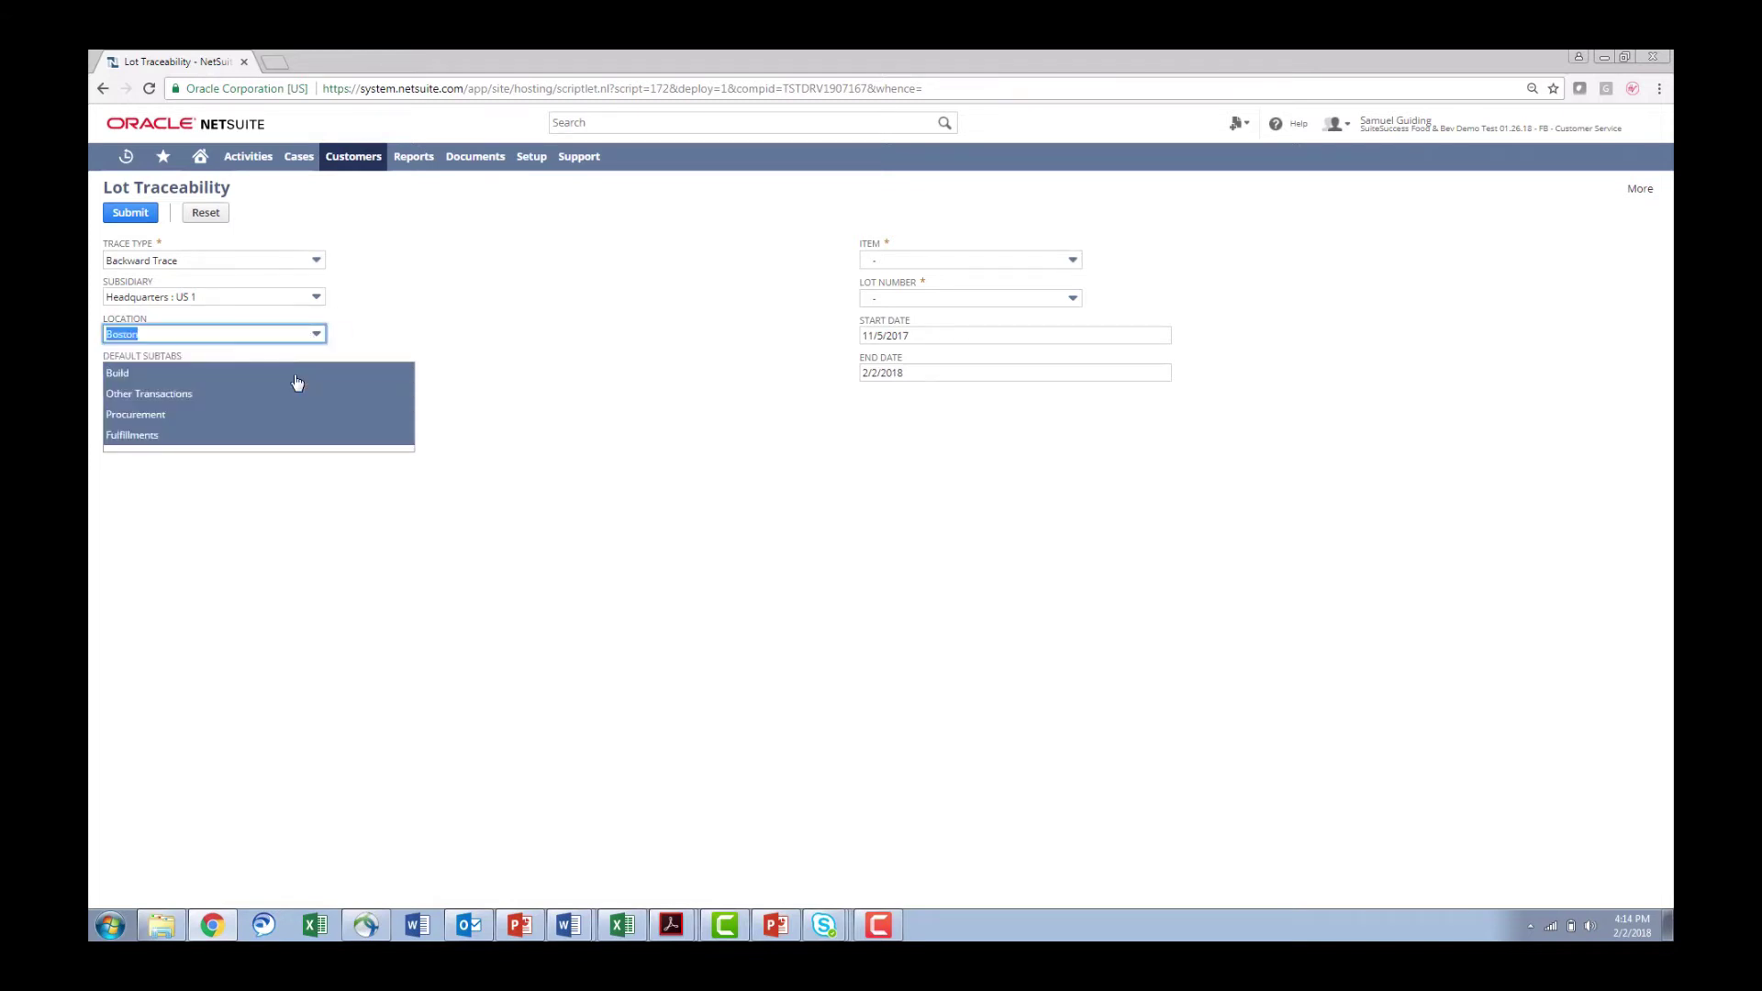
Step: Trace item SAL107, lot JAR100, with end date 2/28/2018
left_click(1071, 261)
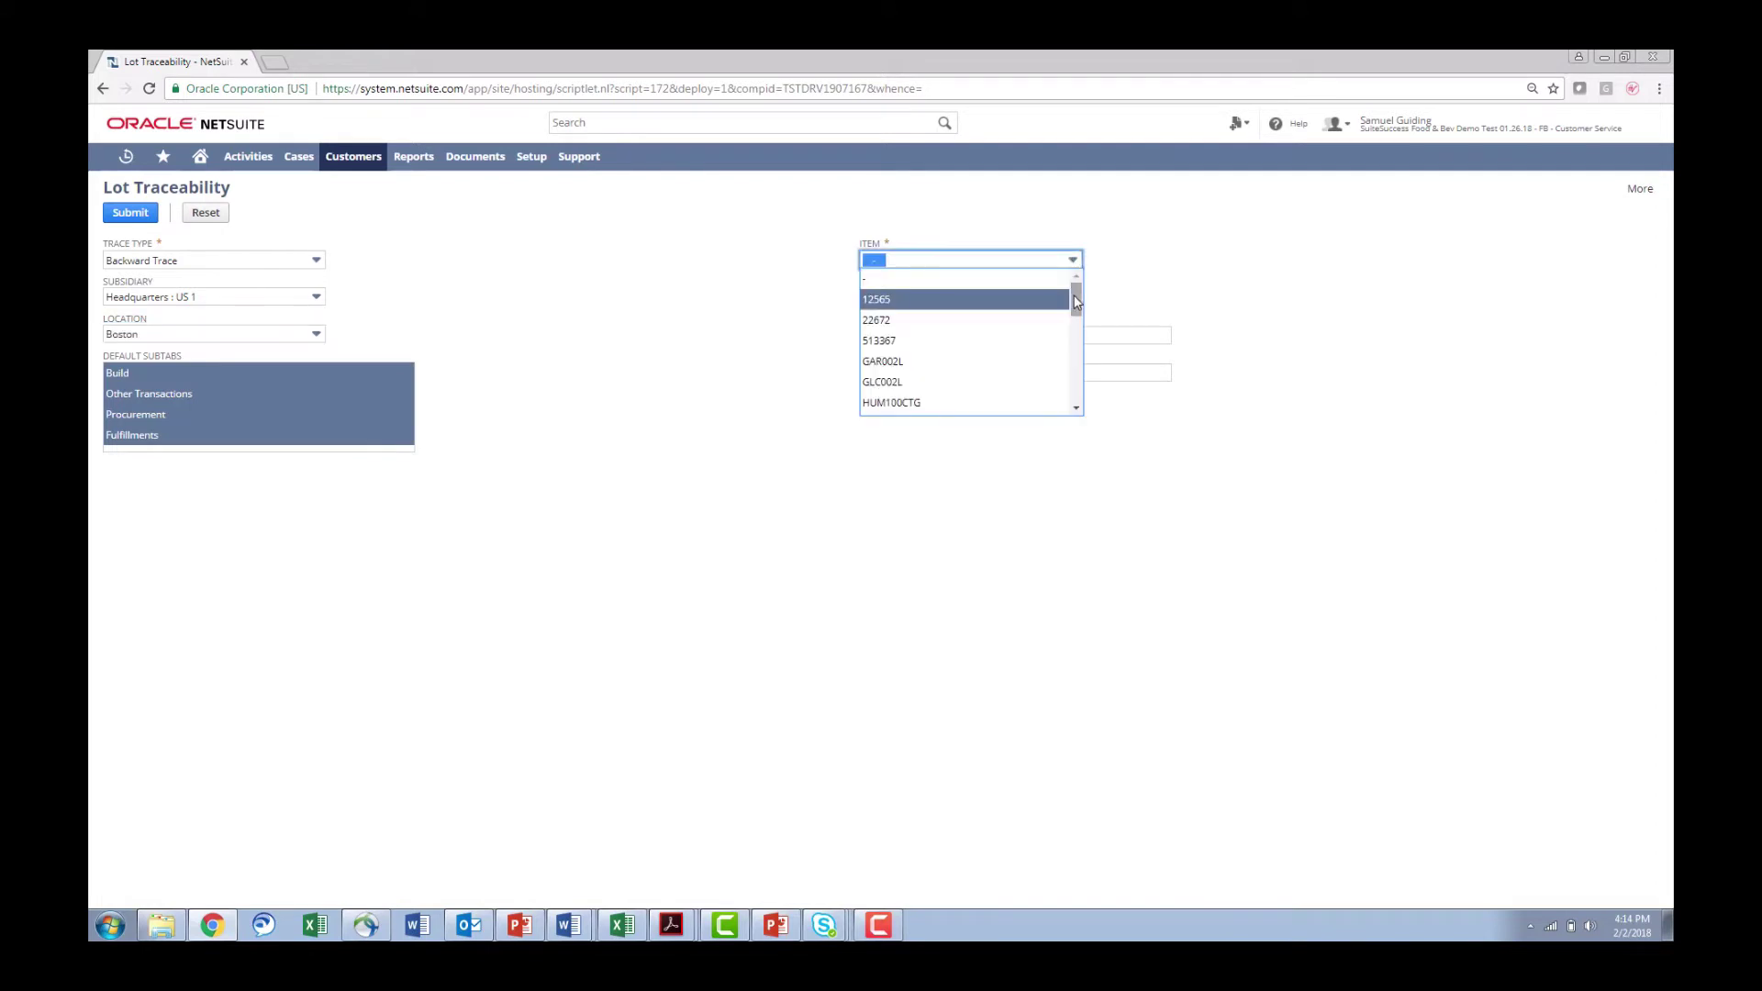
left_click_drag(1076, 301, 1074, 385)
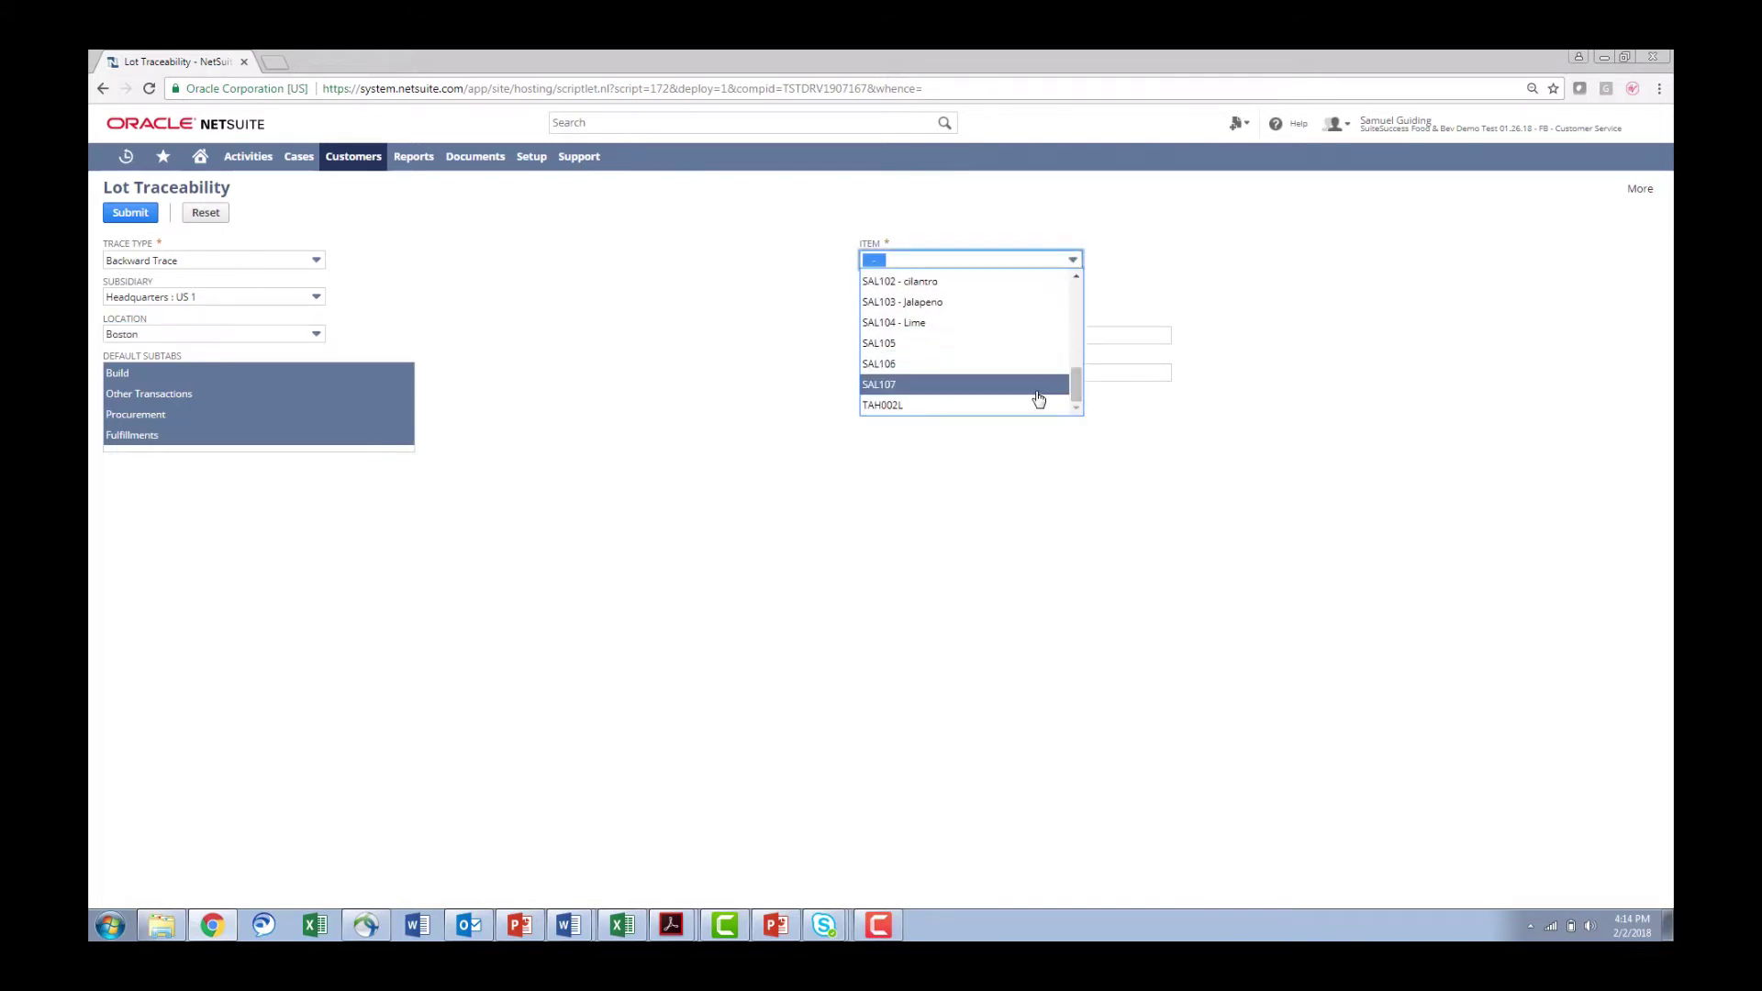
left_click(1038, 393)
left_click(1072, 301)
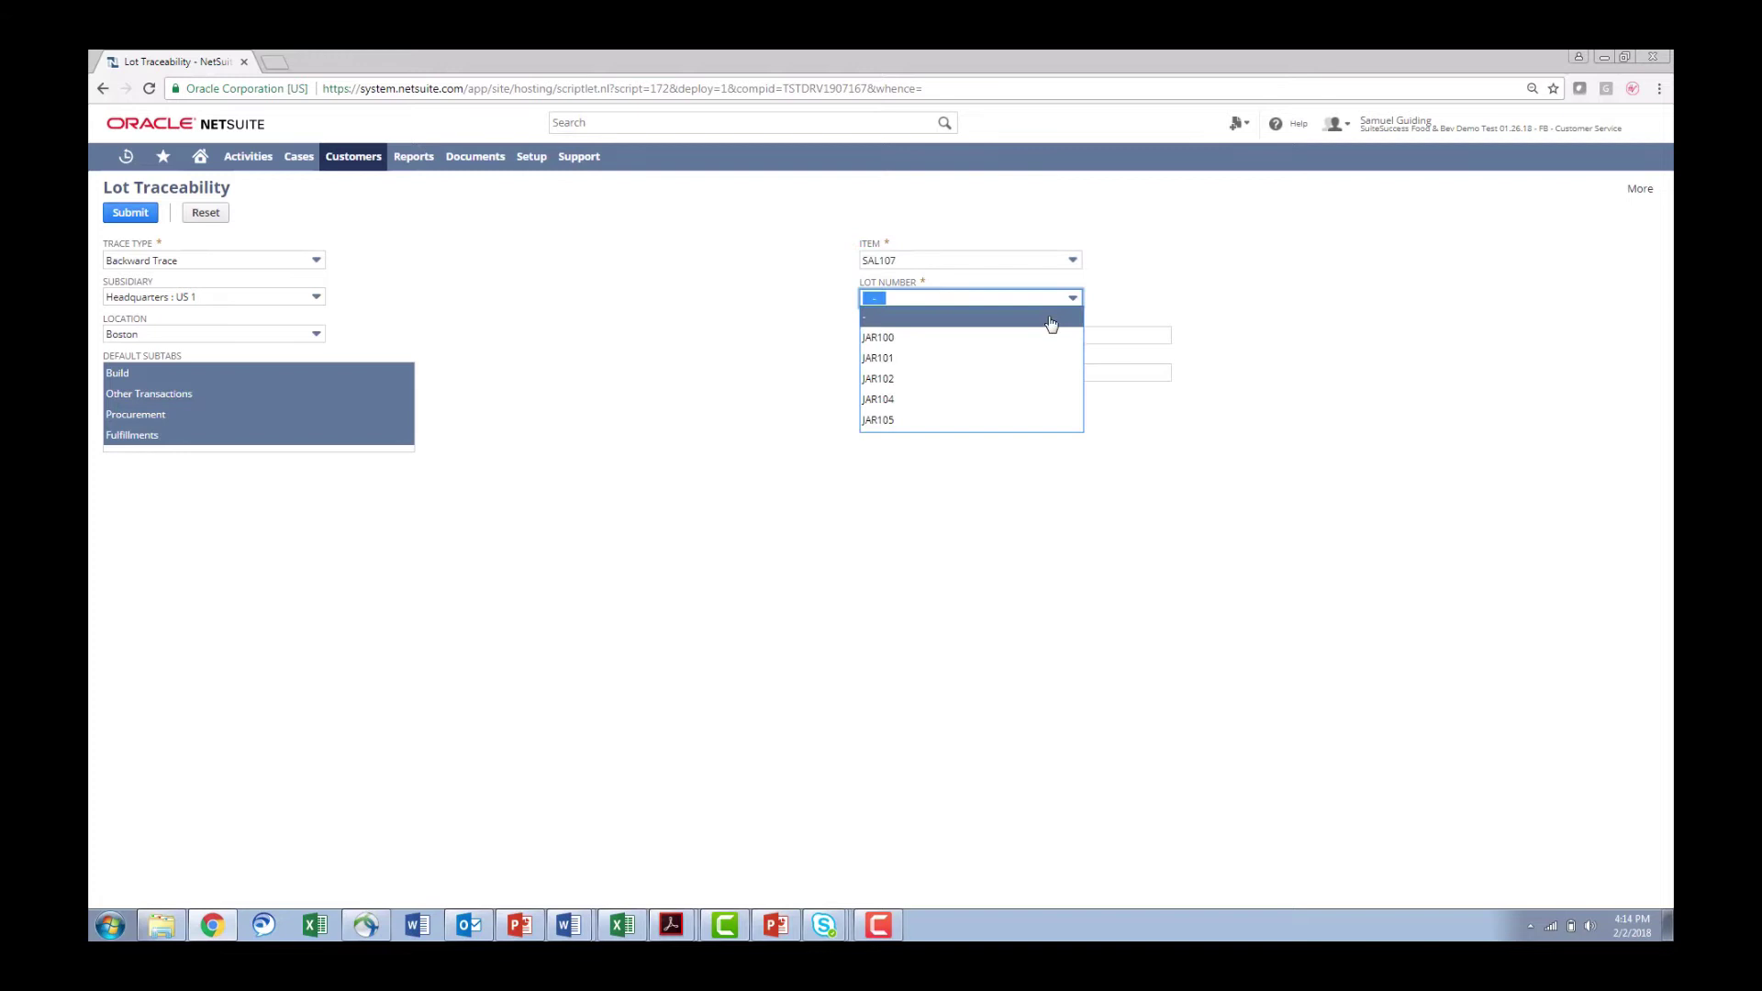
left_click(1036, 348)
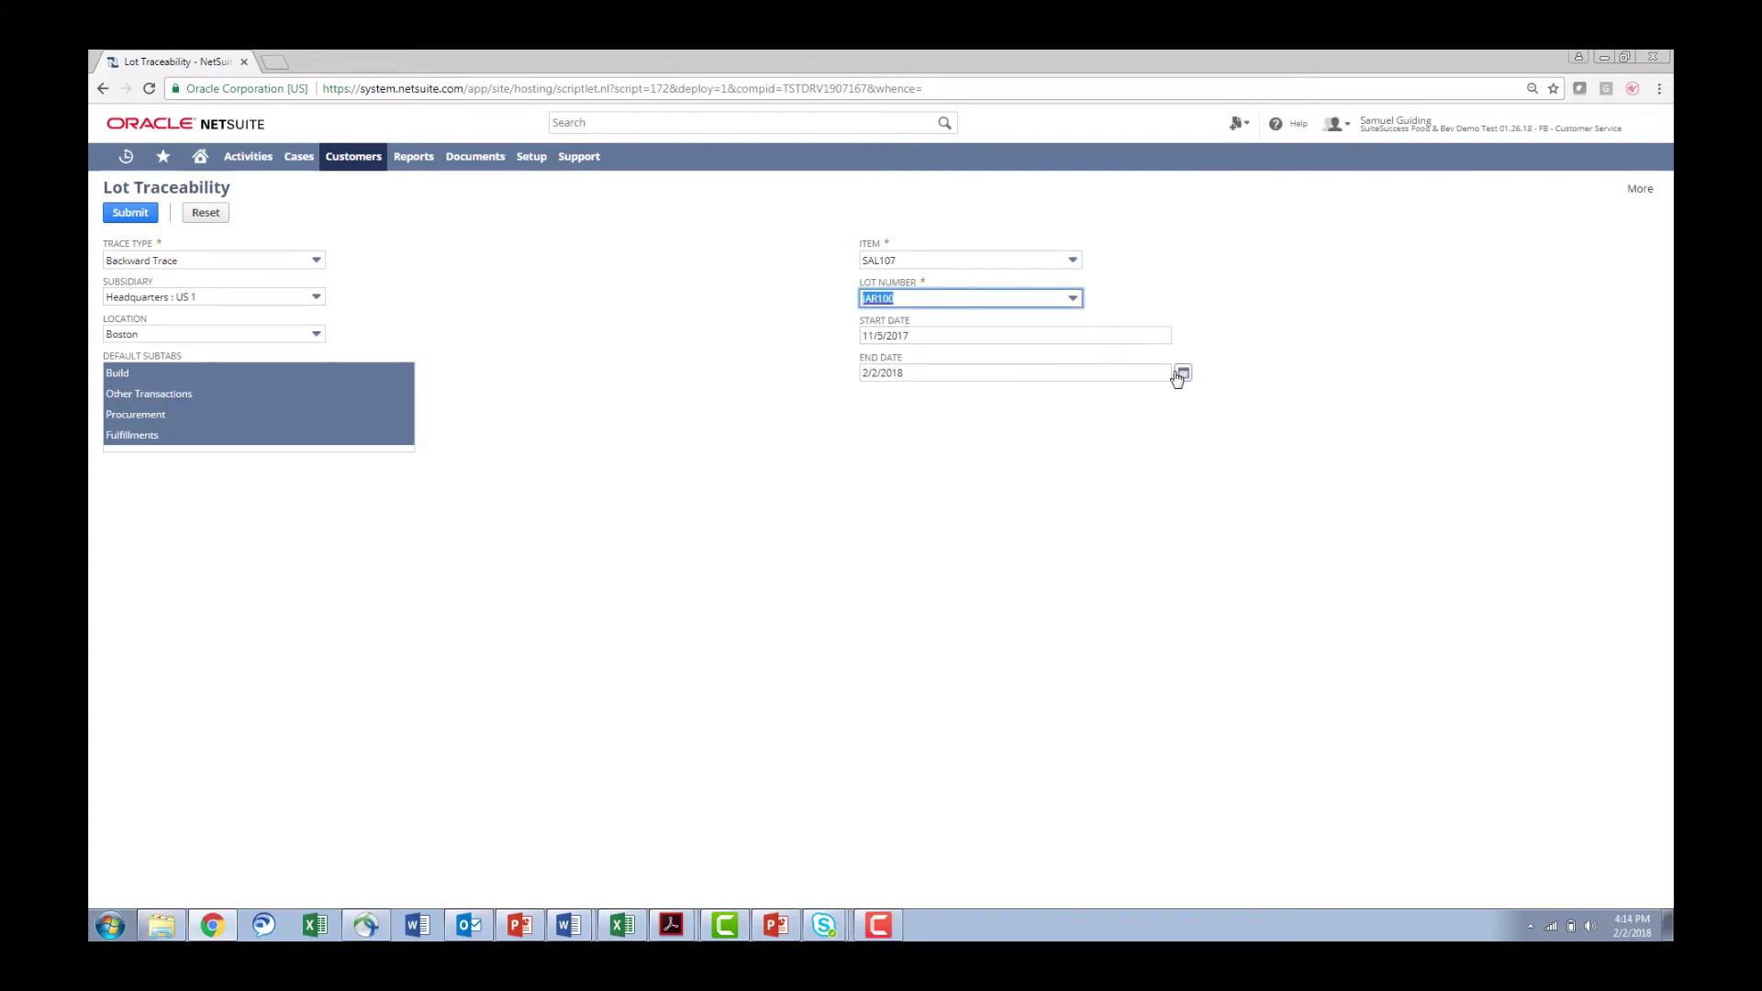
left_click(1182, 377)
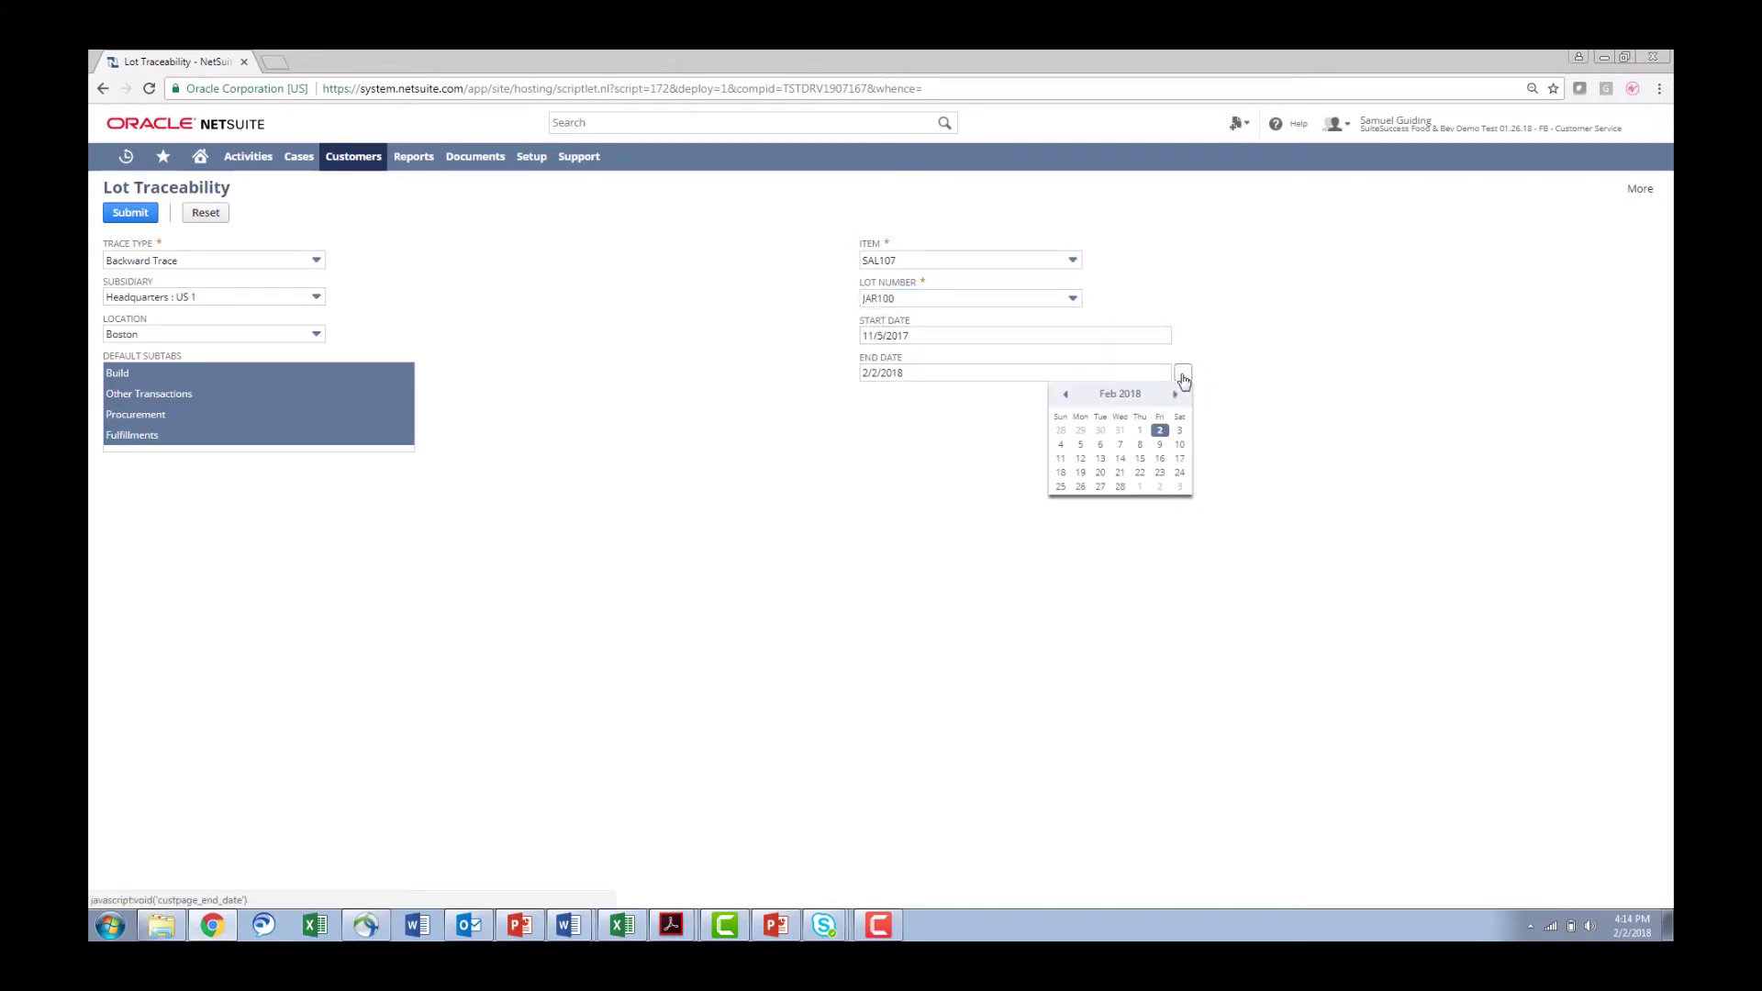
left_click(1121, 487)
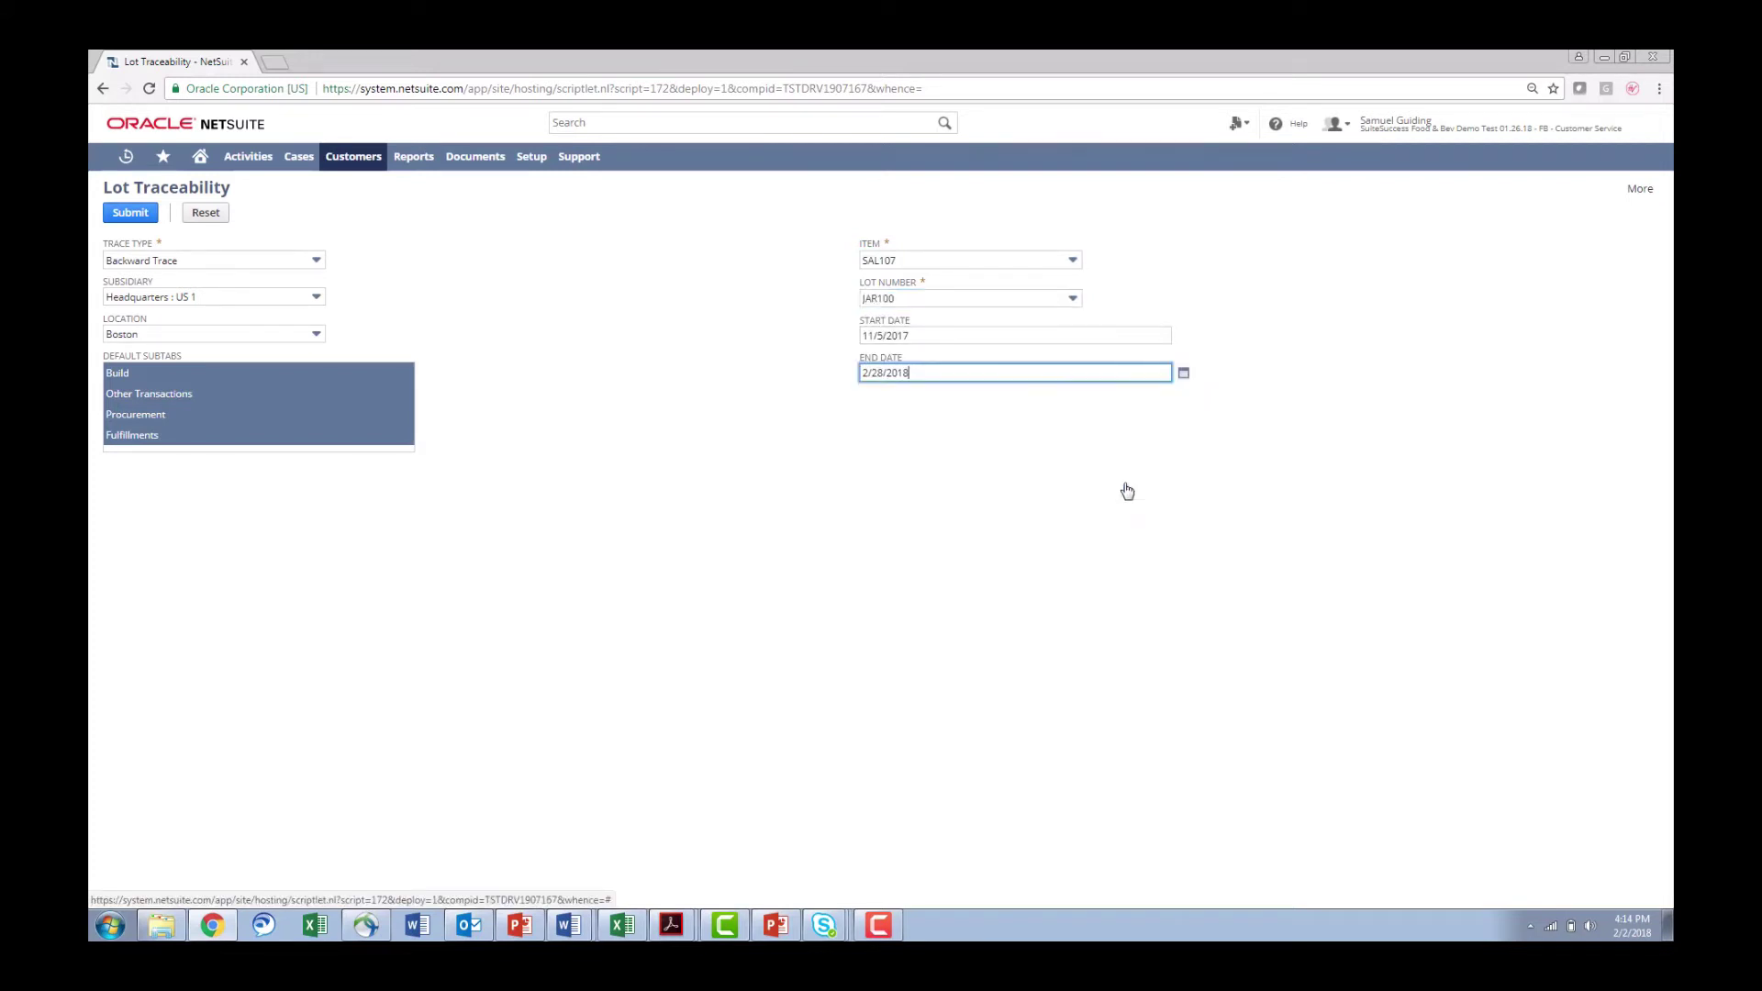
Step: Submit the backward trace and review the Build results showing Work Order #WO02
left_click(122, 216)
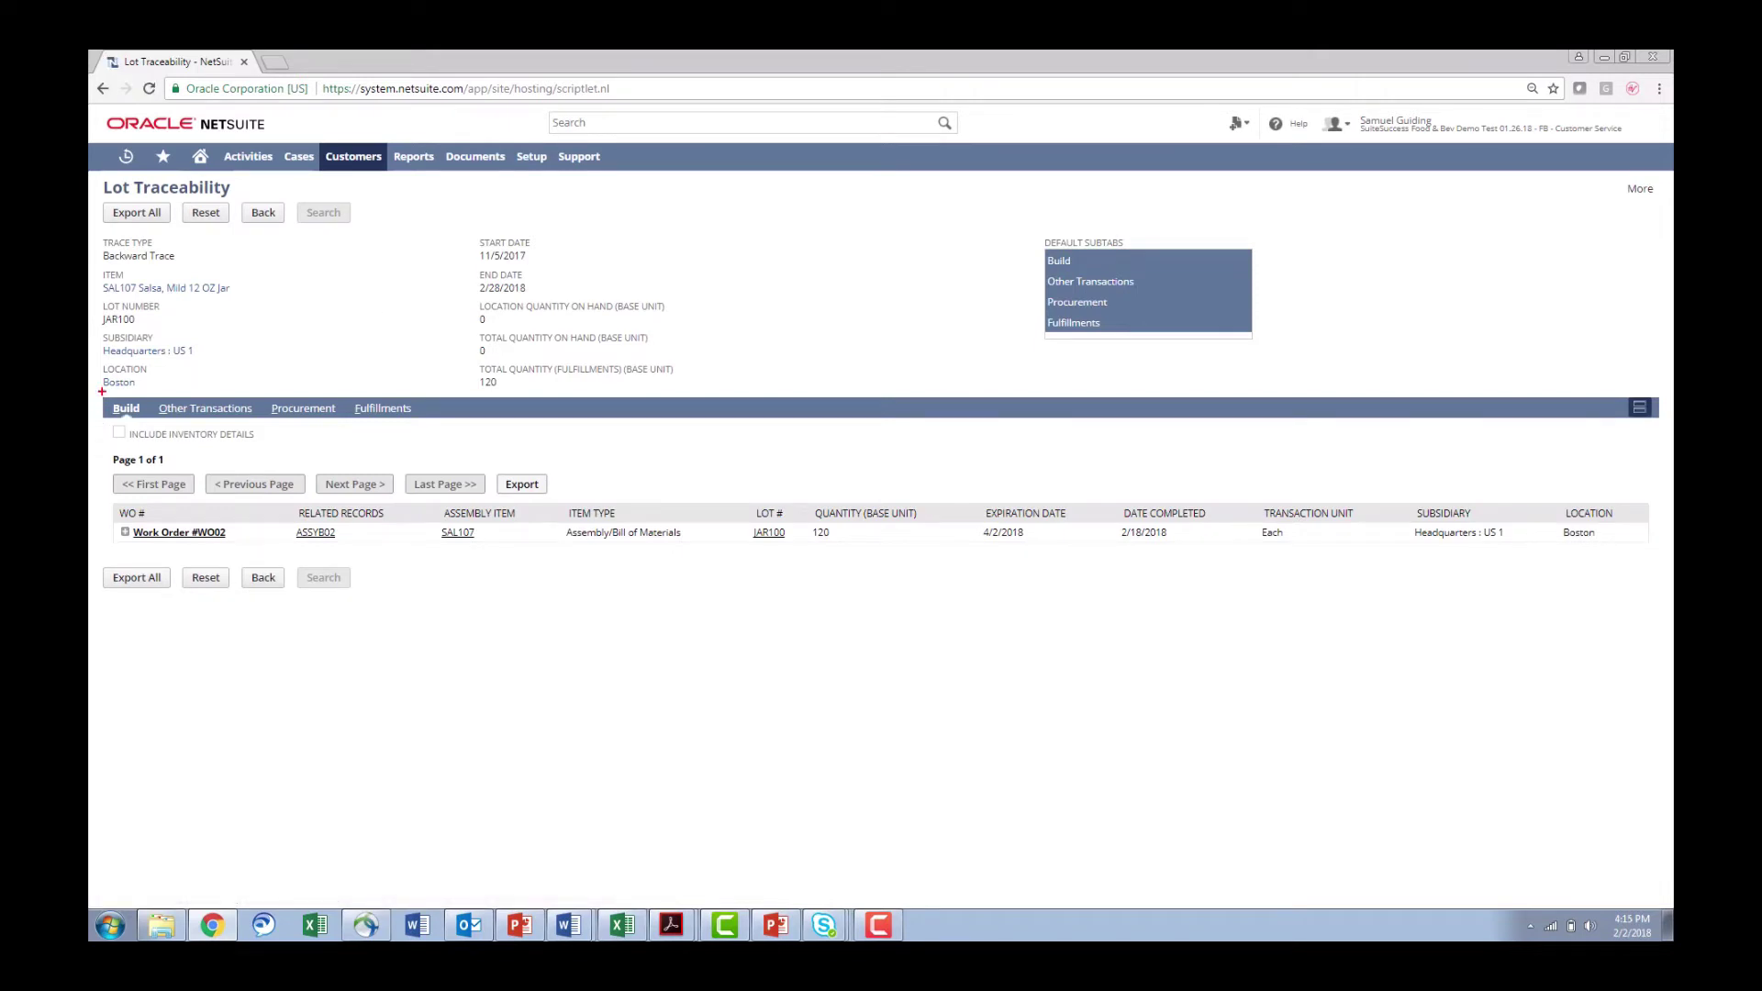
left_click_drag(102, 390, 428, 423)
Step: Include inventory details and expand Work Orders #WO02 and #WO01 to show ingredient lots FS100–FS105
left_click(120, 433)
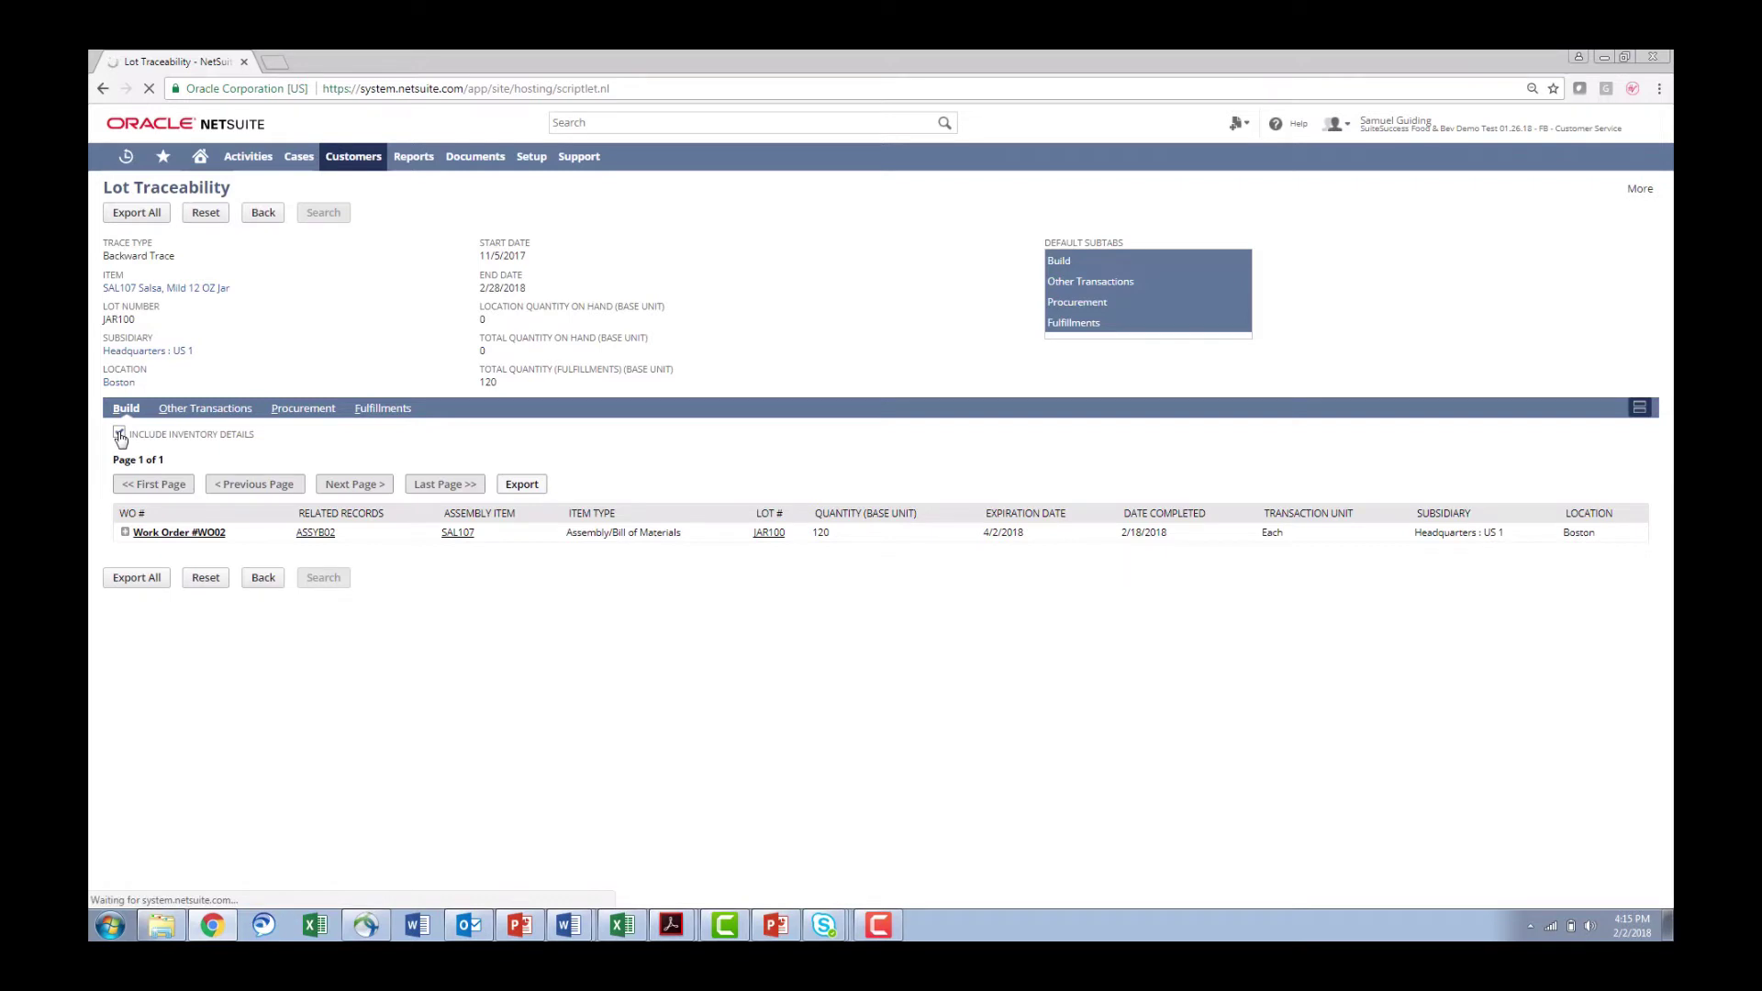
left_click(126, 532)
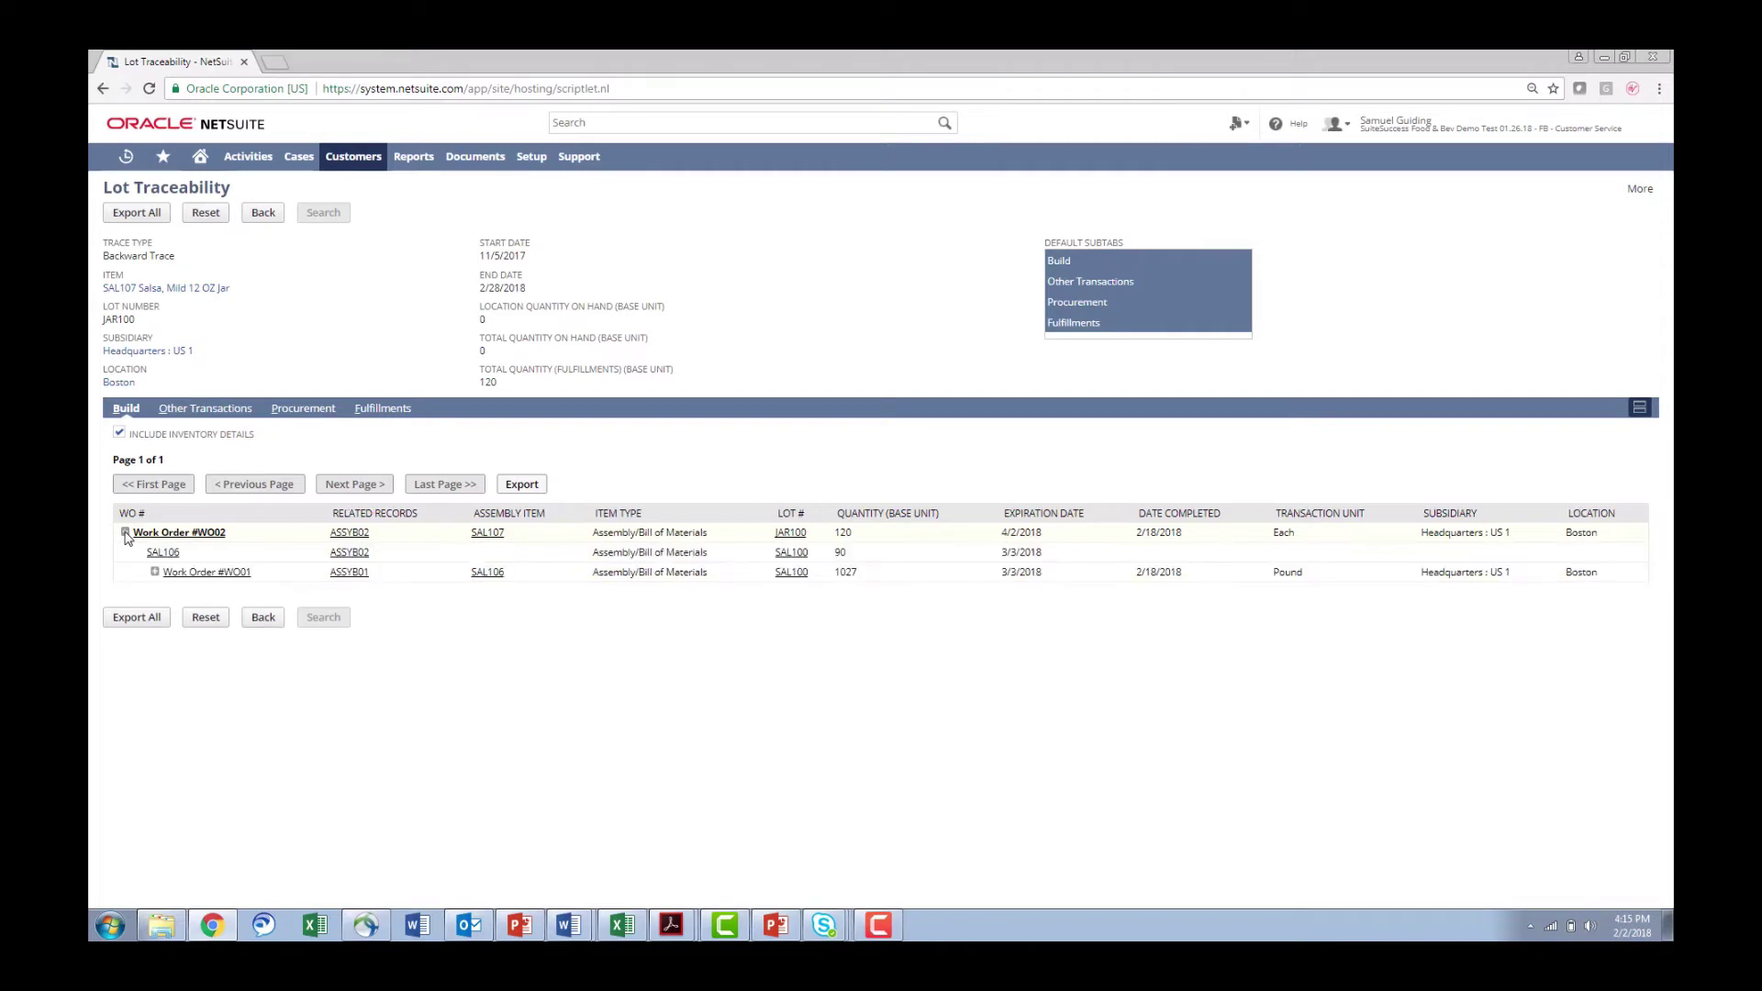
left_click(155, 572)
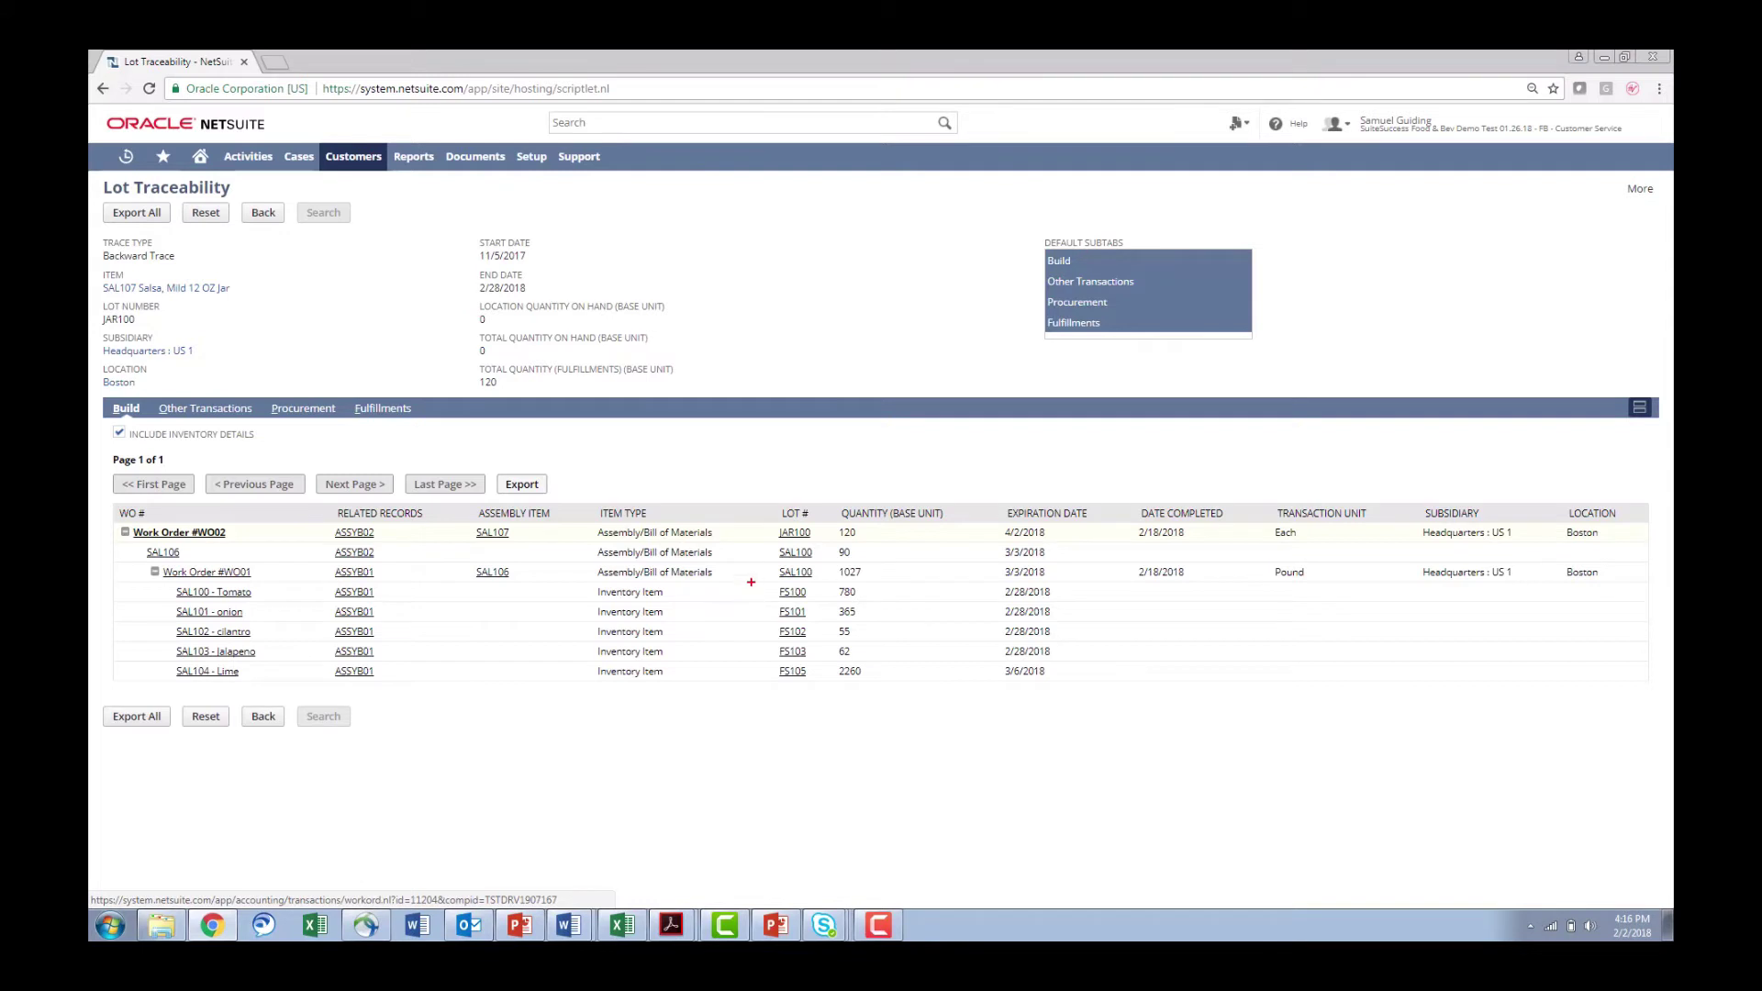
left_click_drag(755, 581, 815, 679)
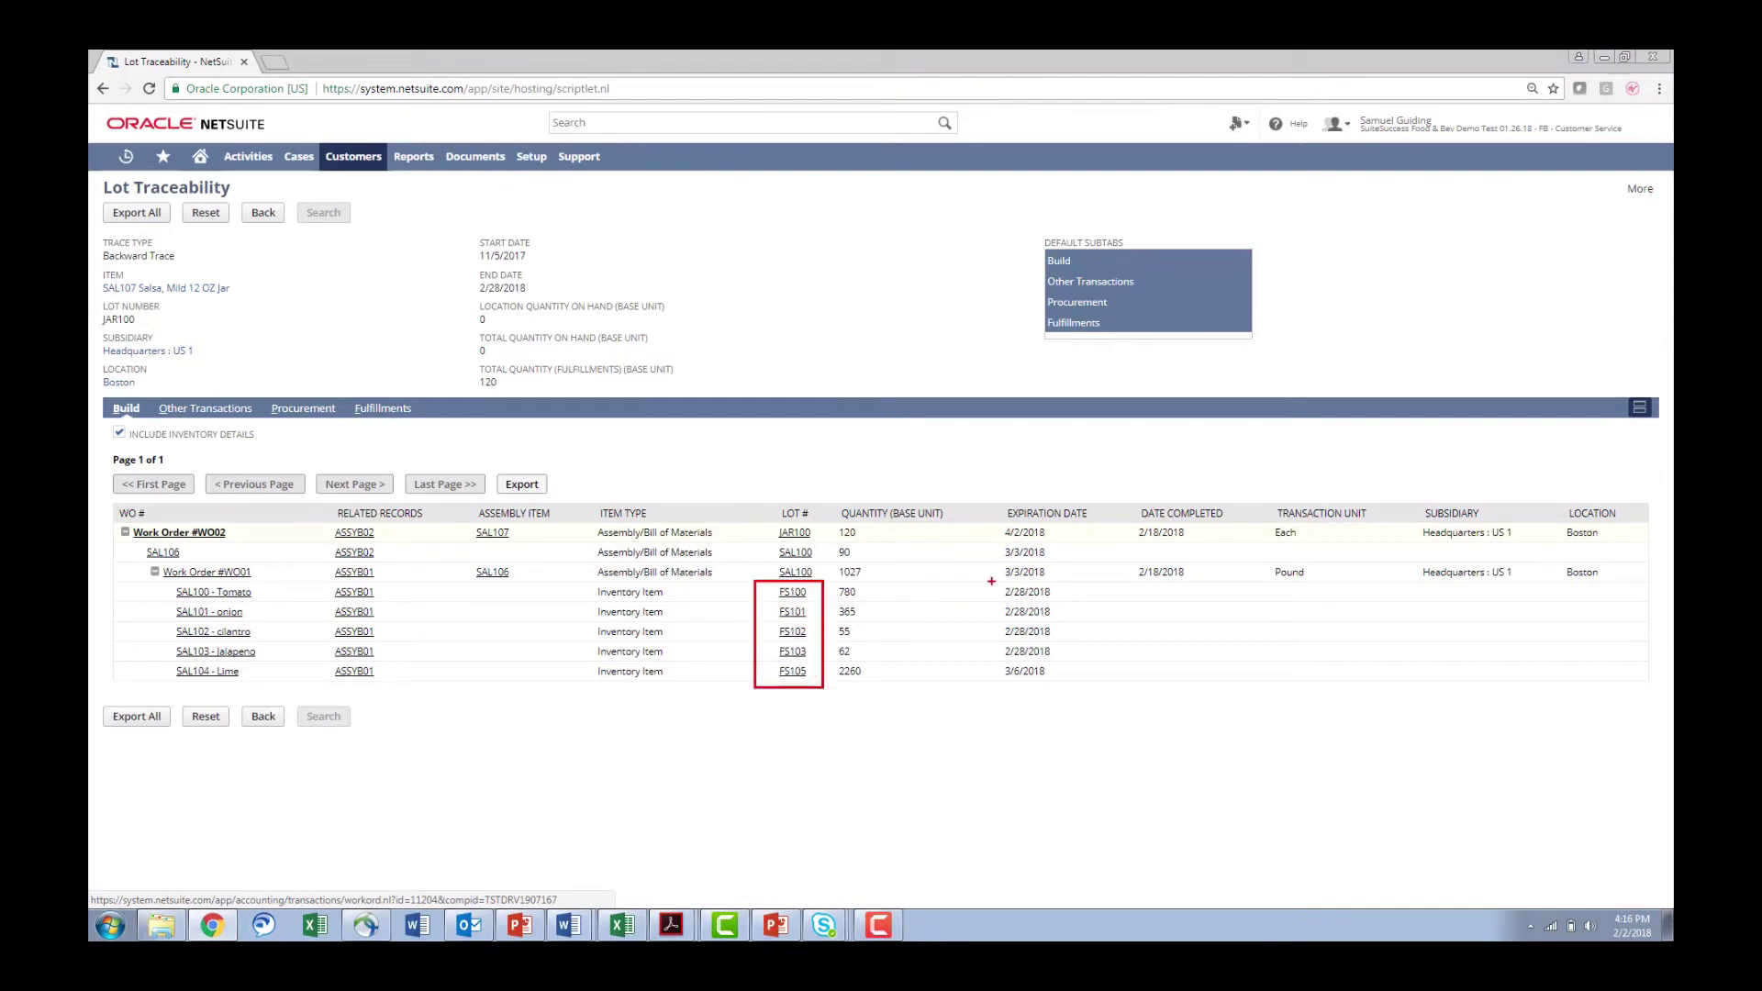
left_click_drag(987, 579, 1074, 683)
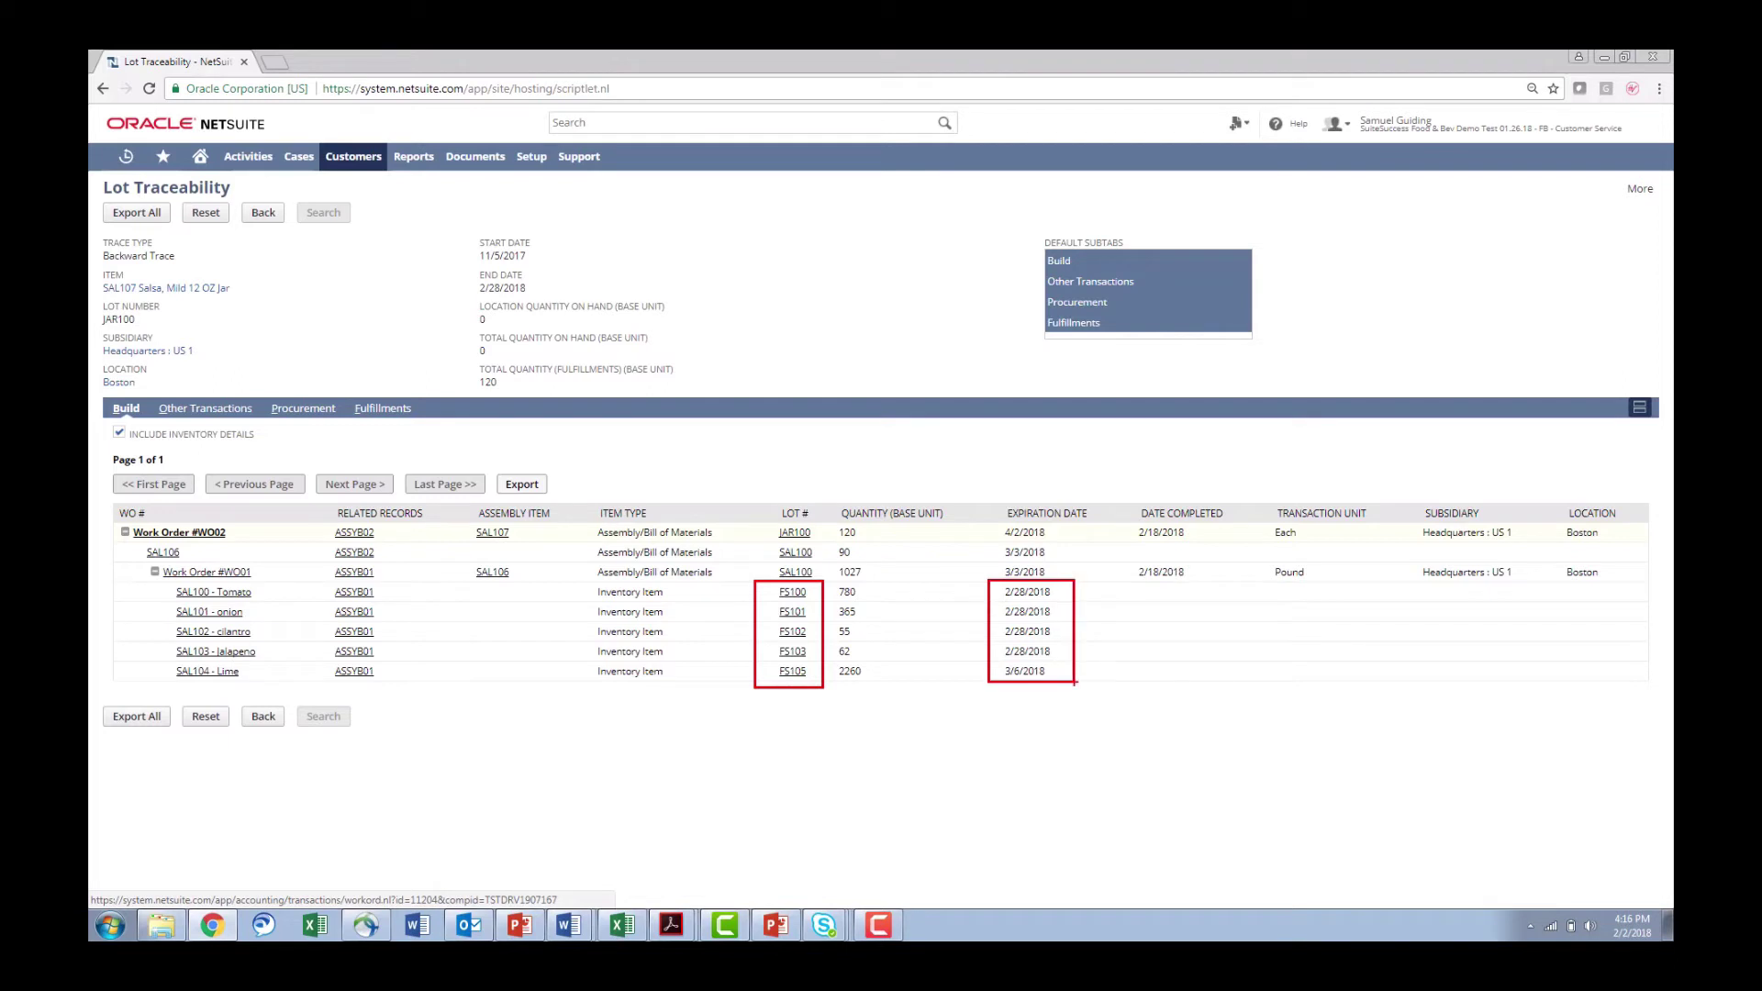
key("Escape")
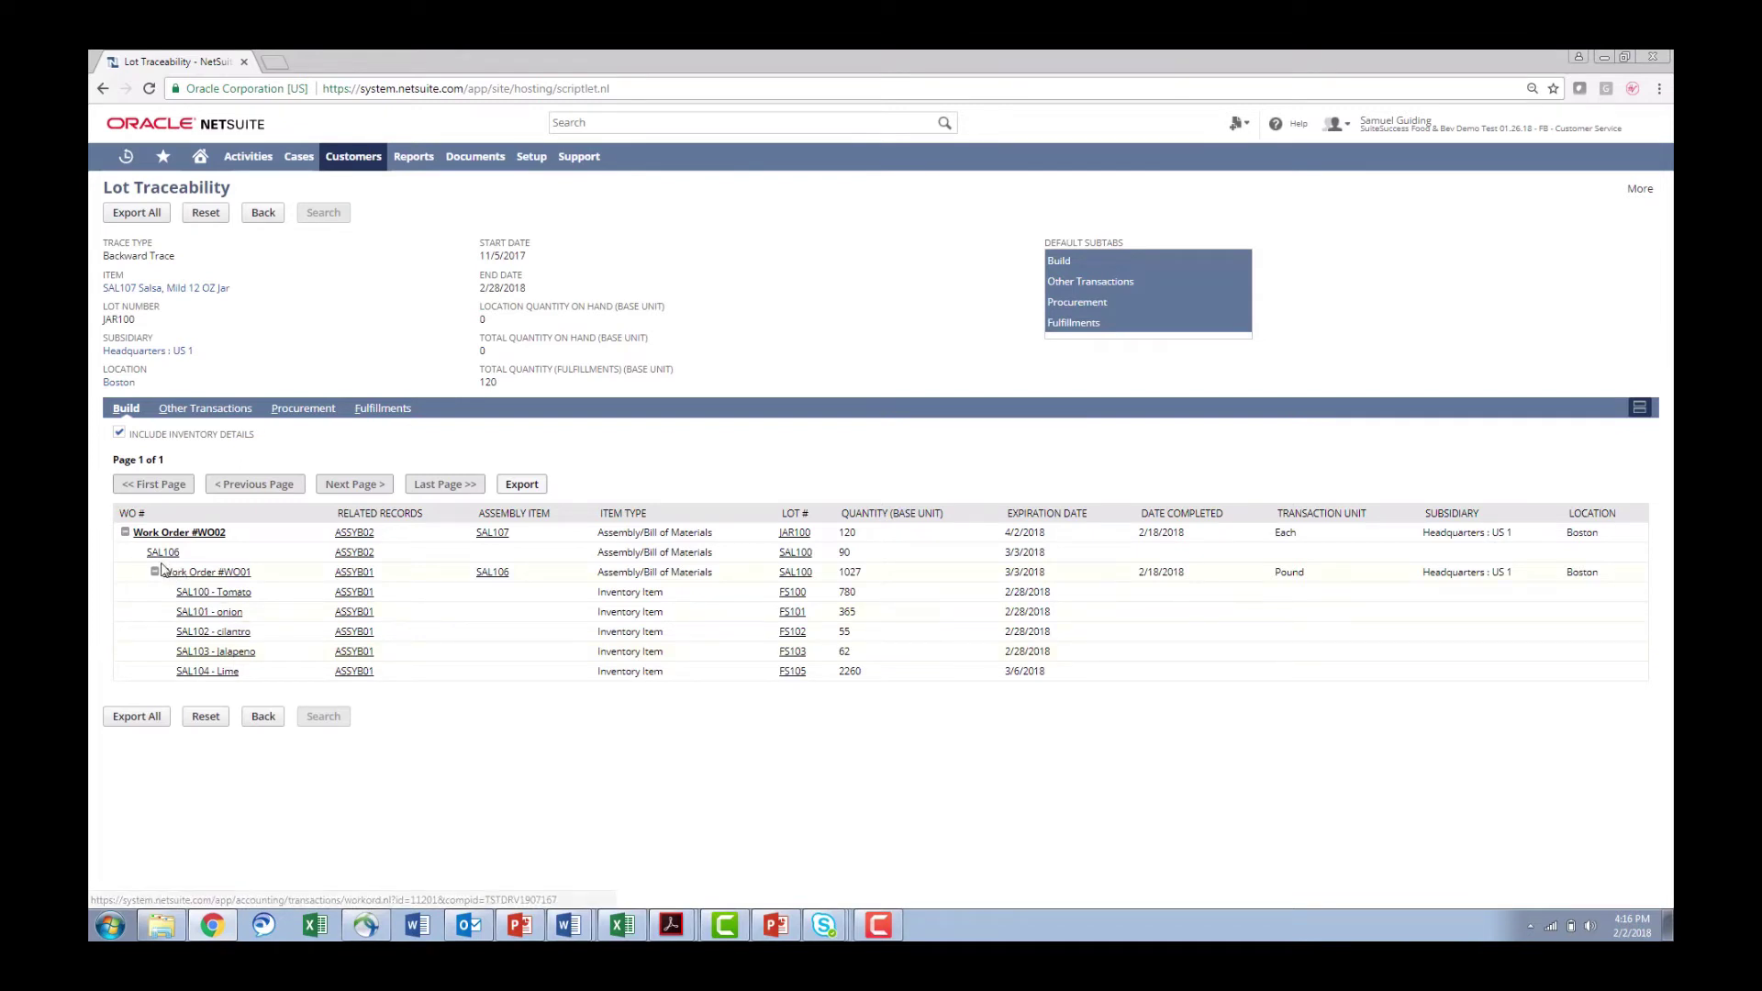
Step: Expand SAL107, SAL106, Tomato and onion under Procurement, highlighting PO388, FrisCo and lot FS100
left_click(303, 409)
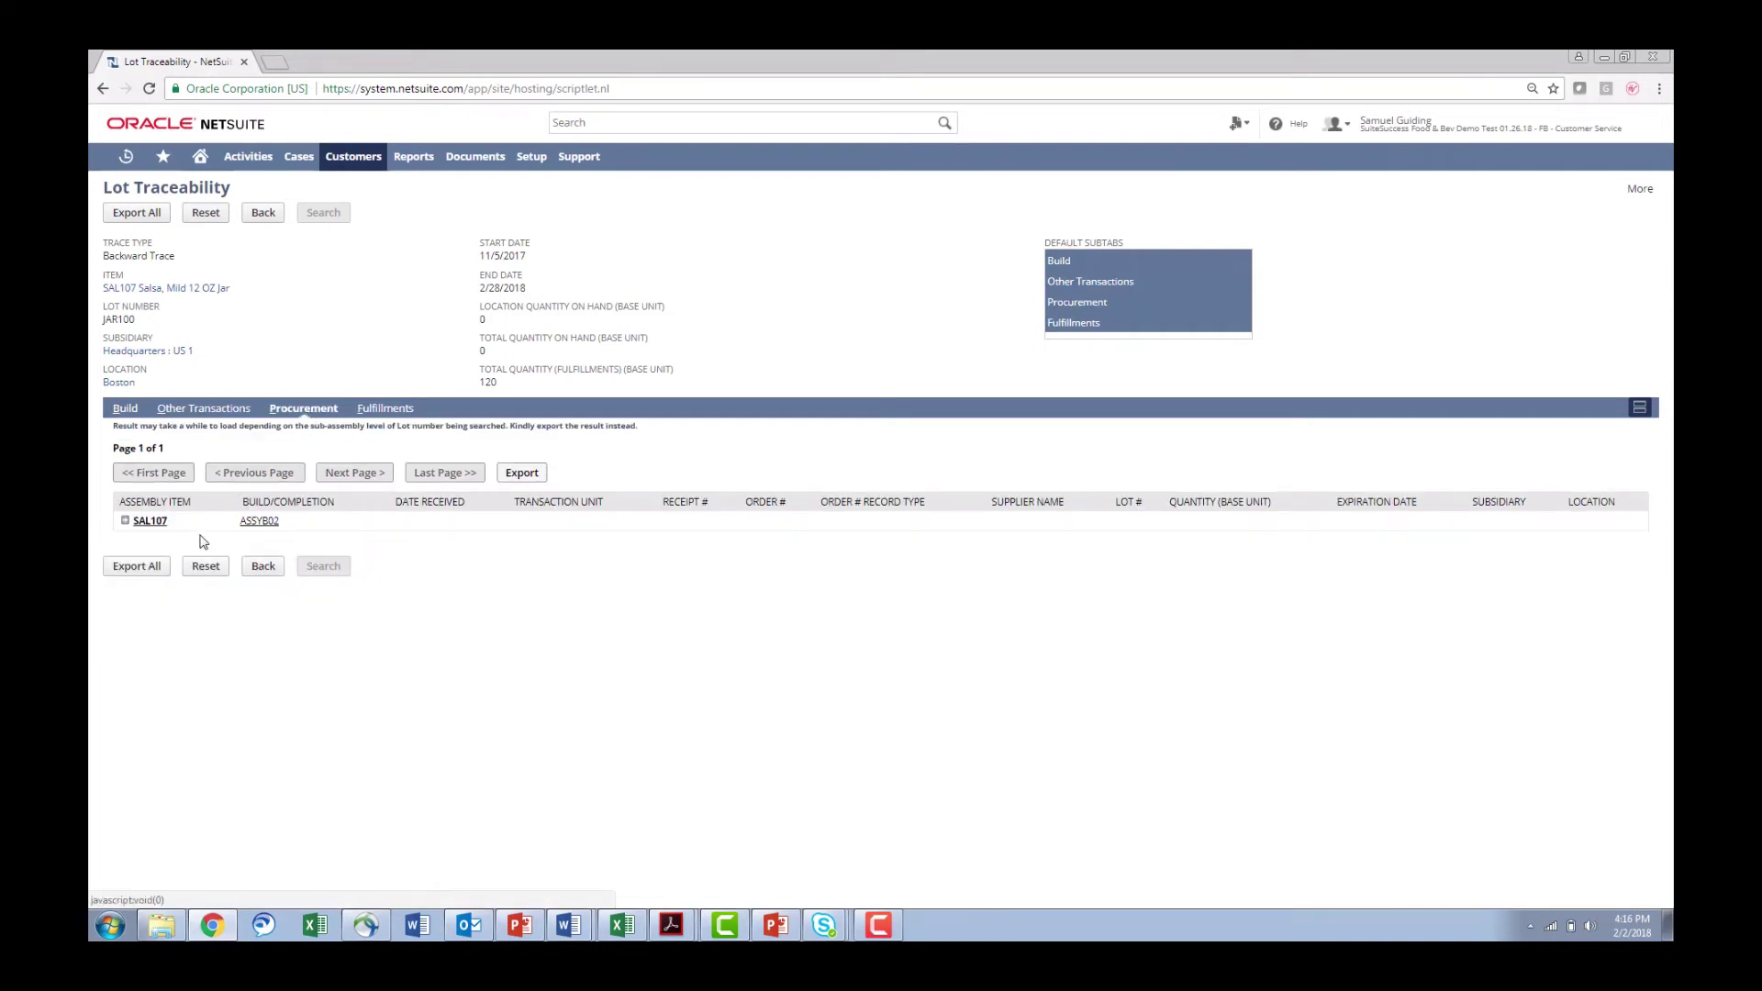
left_click(126, 521)
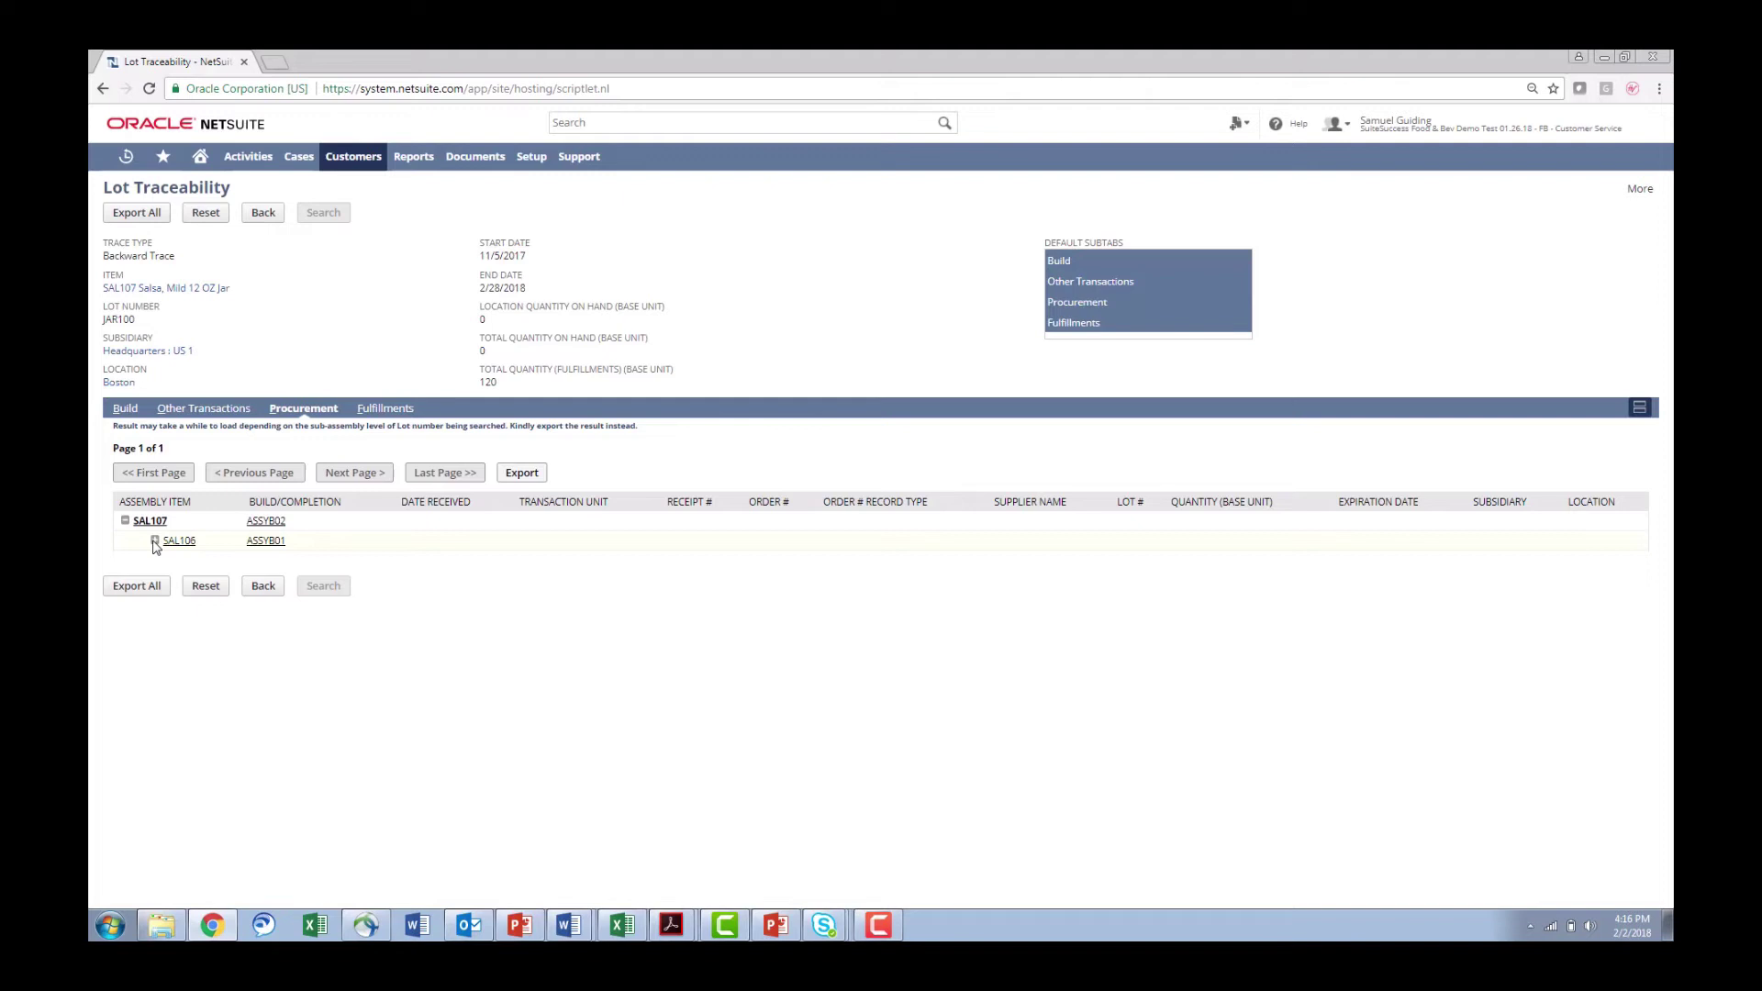
left_click(154, 542)
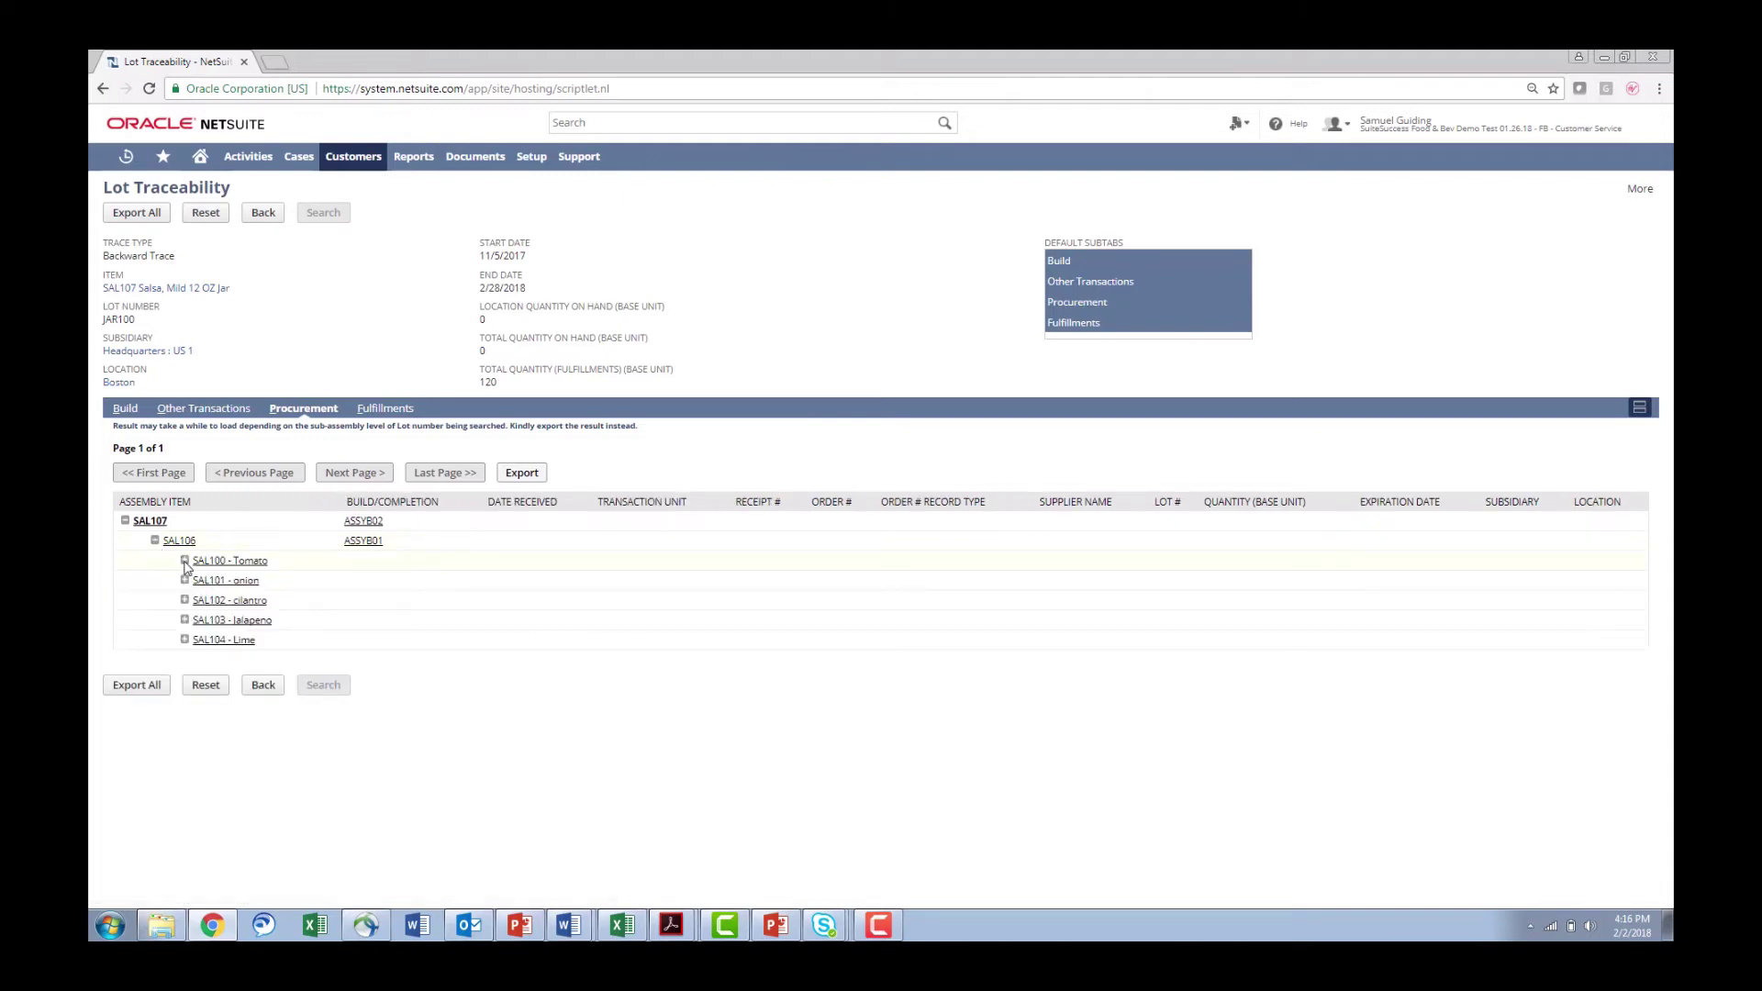
left_click(185, 561)
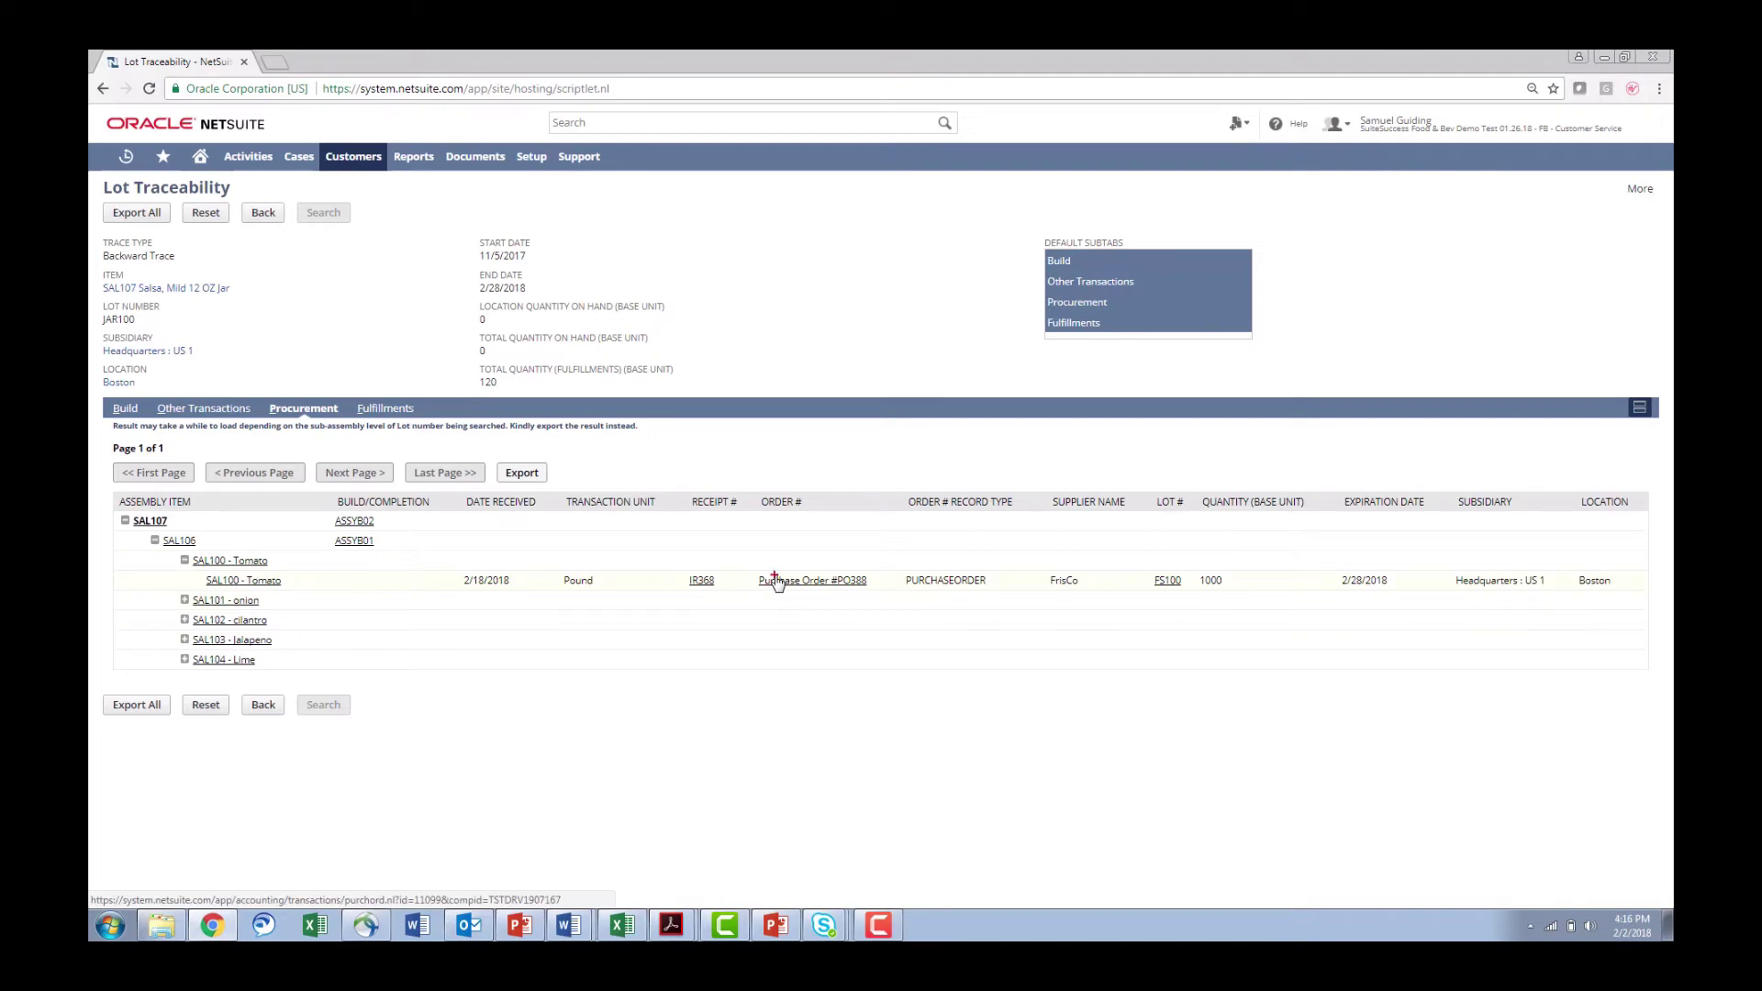
left_click_drag(750, 566, 910, 594)
left_click_drag(1034, 568, 1131, 594)
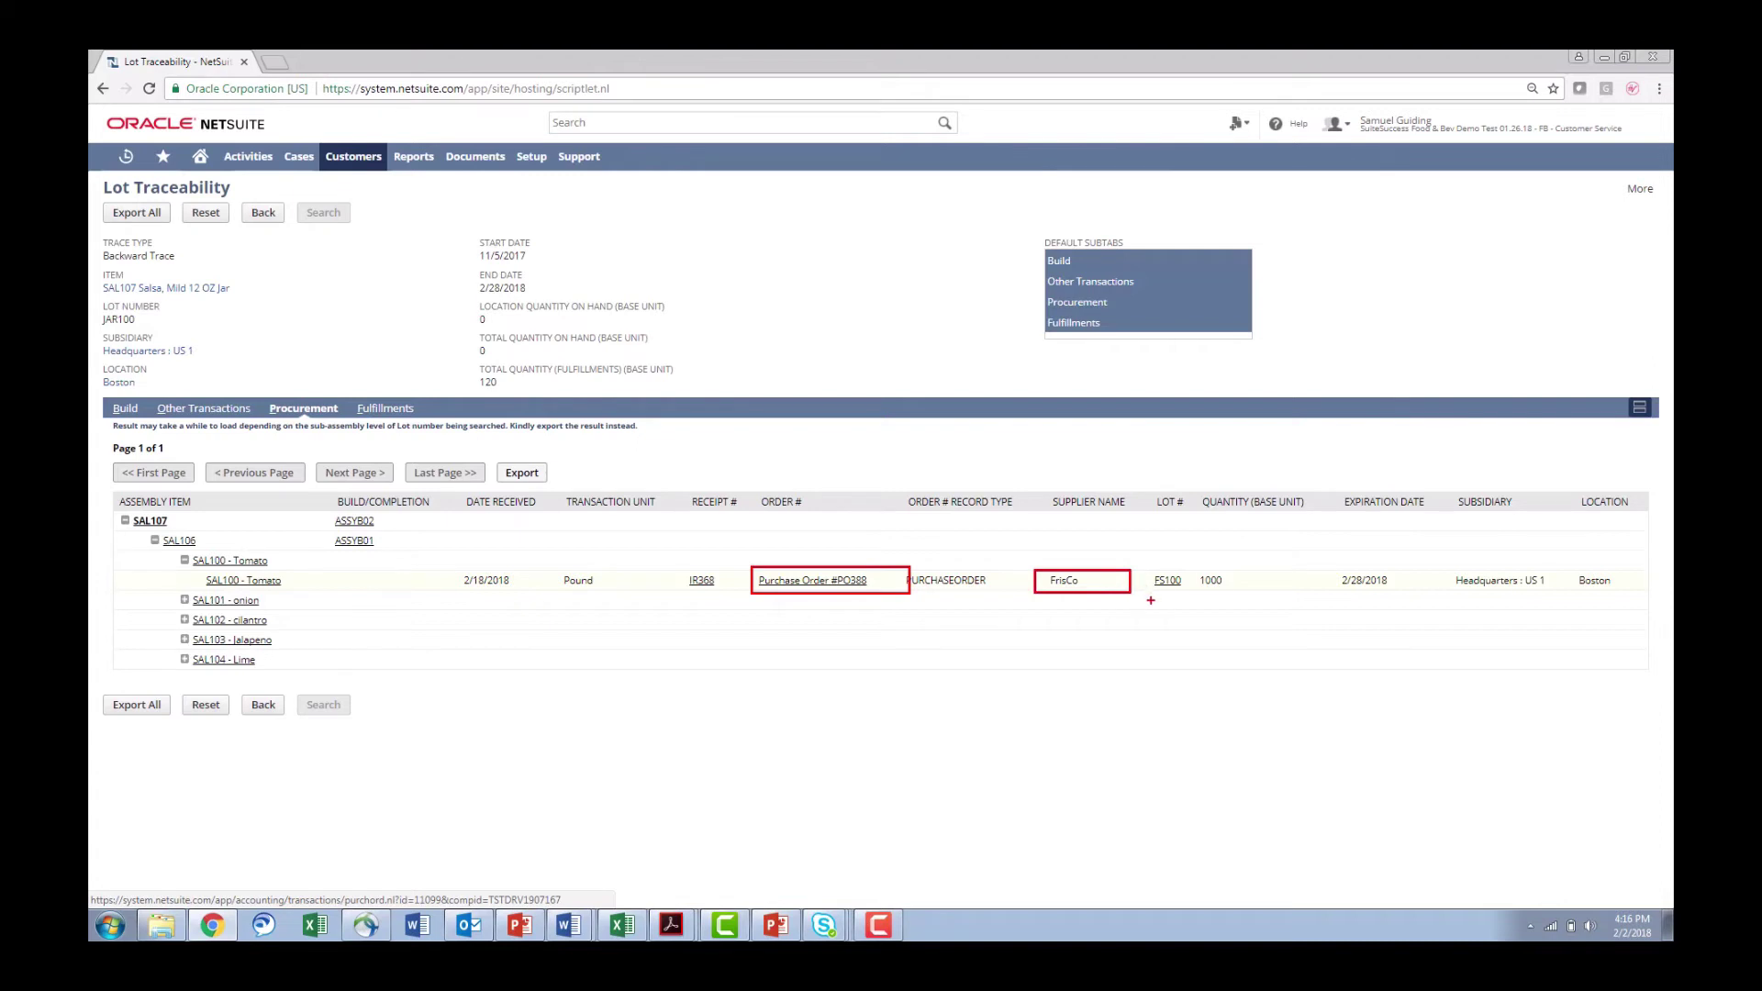
left_click_drag(1156, 589, 1083, 628)
key("Escape")
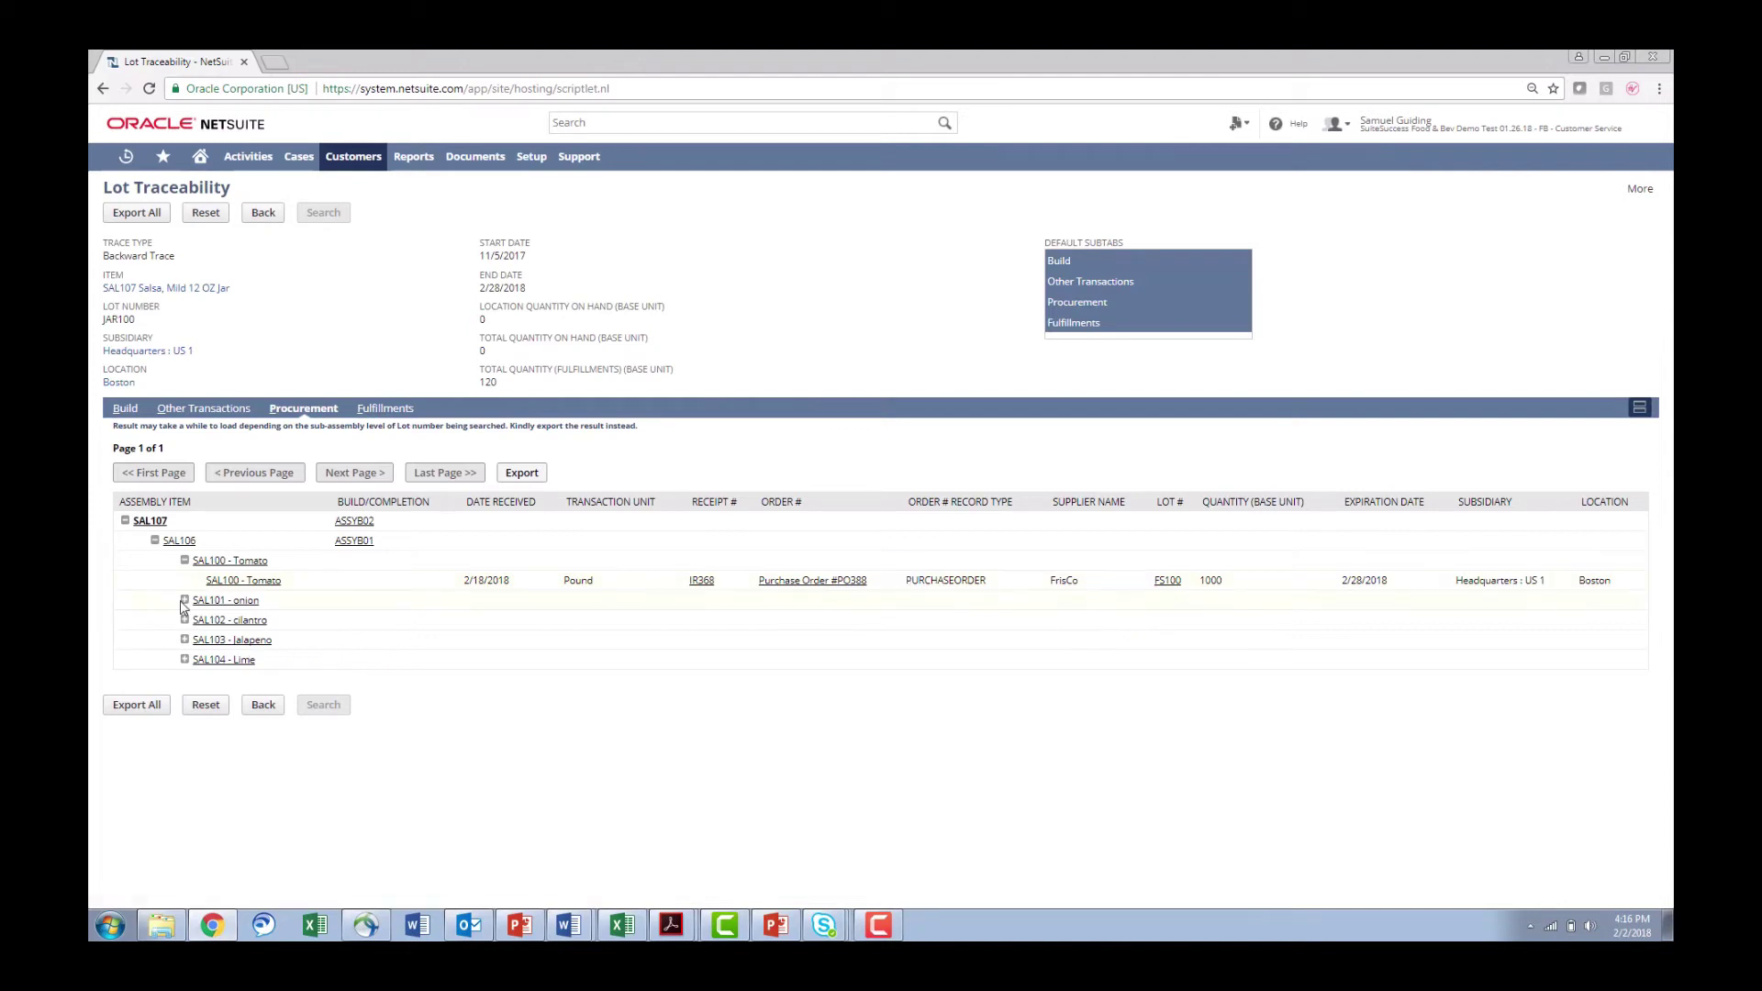
left_click(184, 601)
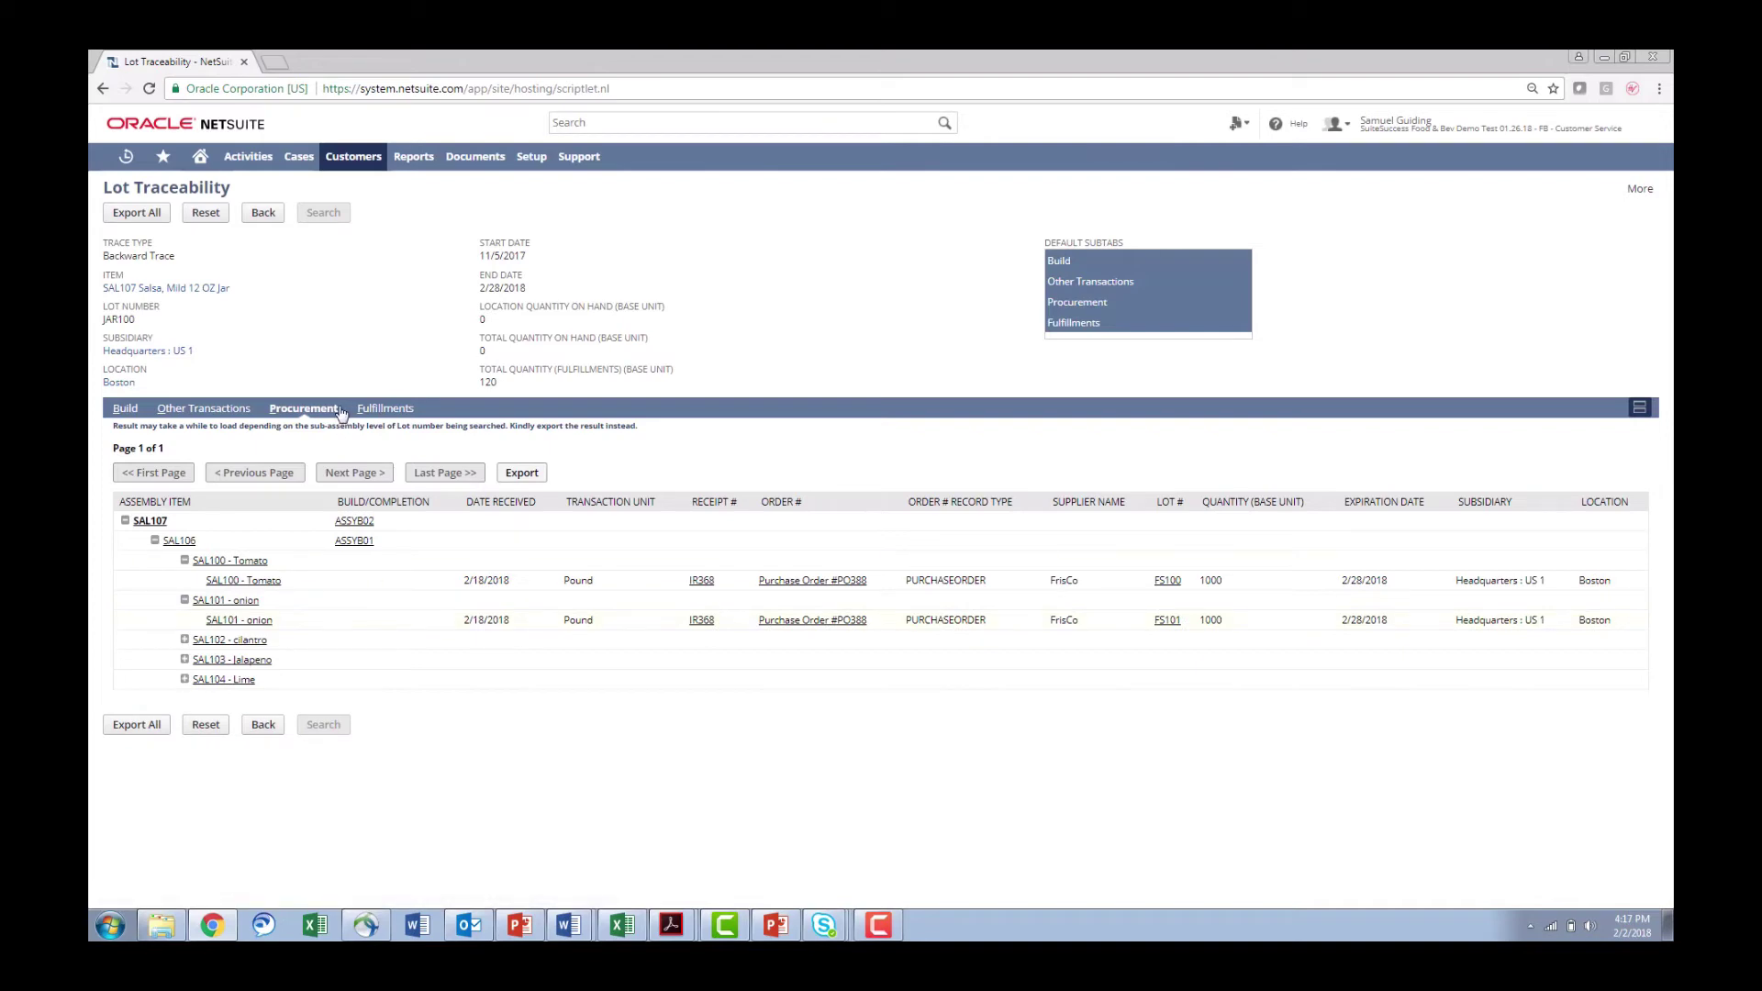
Step: Show the Fulfillments of lot JAR100, highlighting Sales Orders #SO637–#SO641 and their lot numbers
left_click(382, 409)
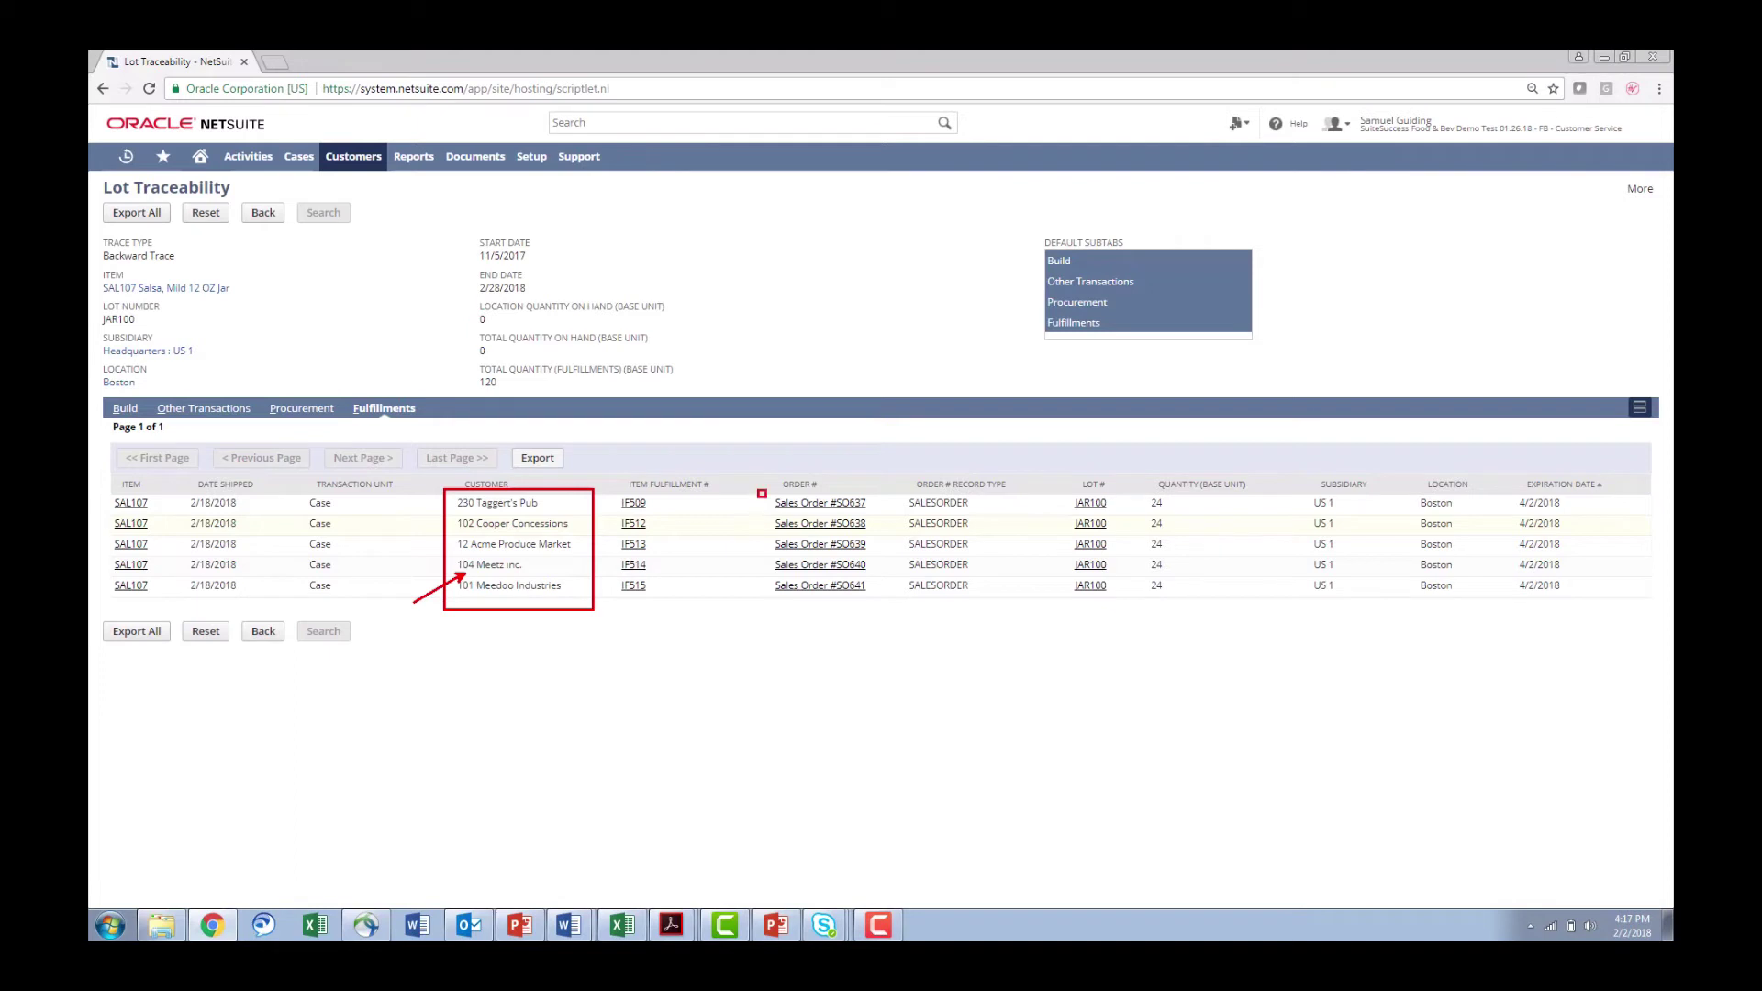
left_click_drag(758, 491, 885, 594)
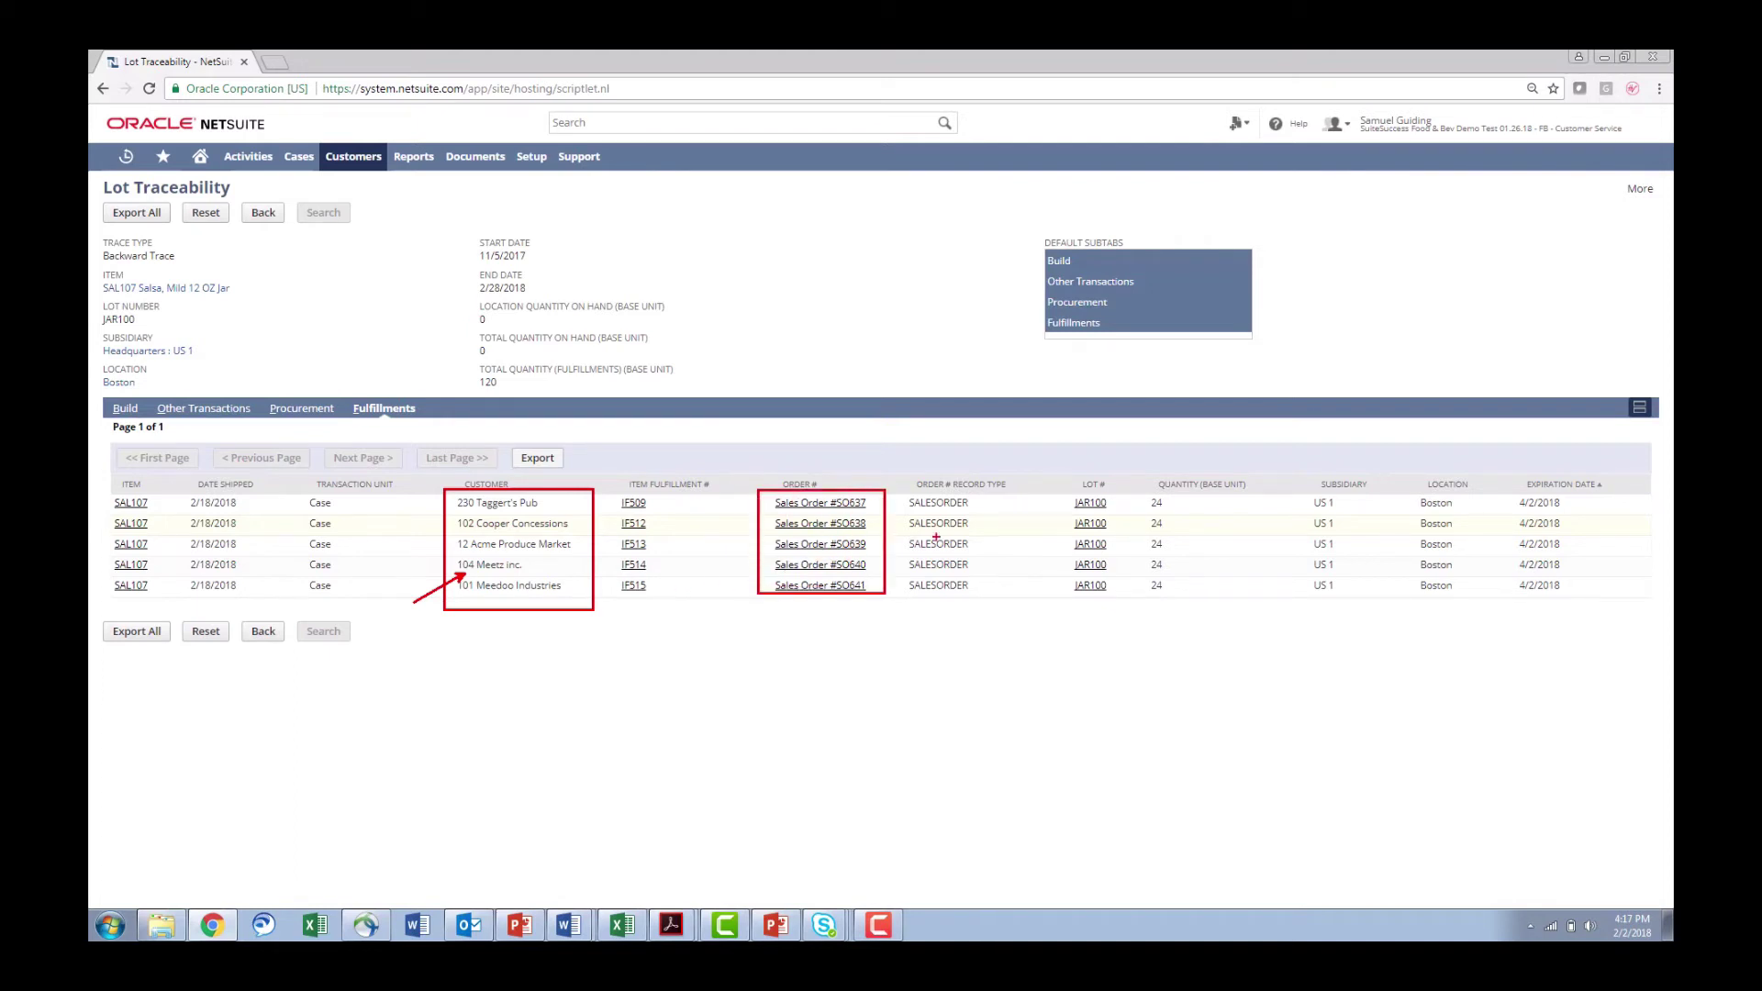
left_click_drag(1063, 495, 1125, 605)
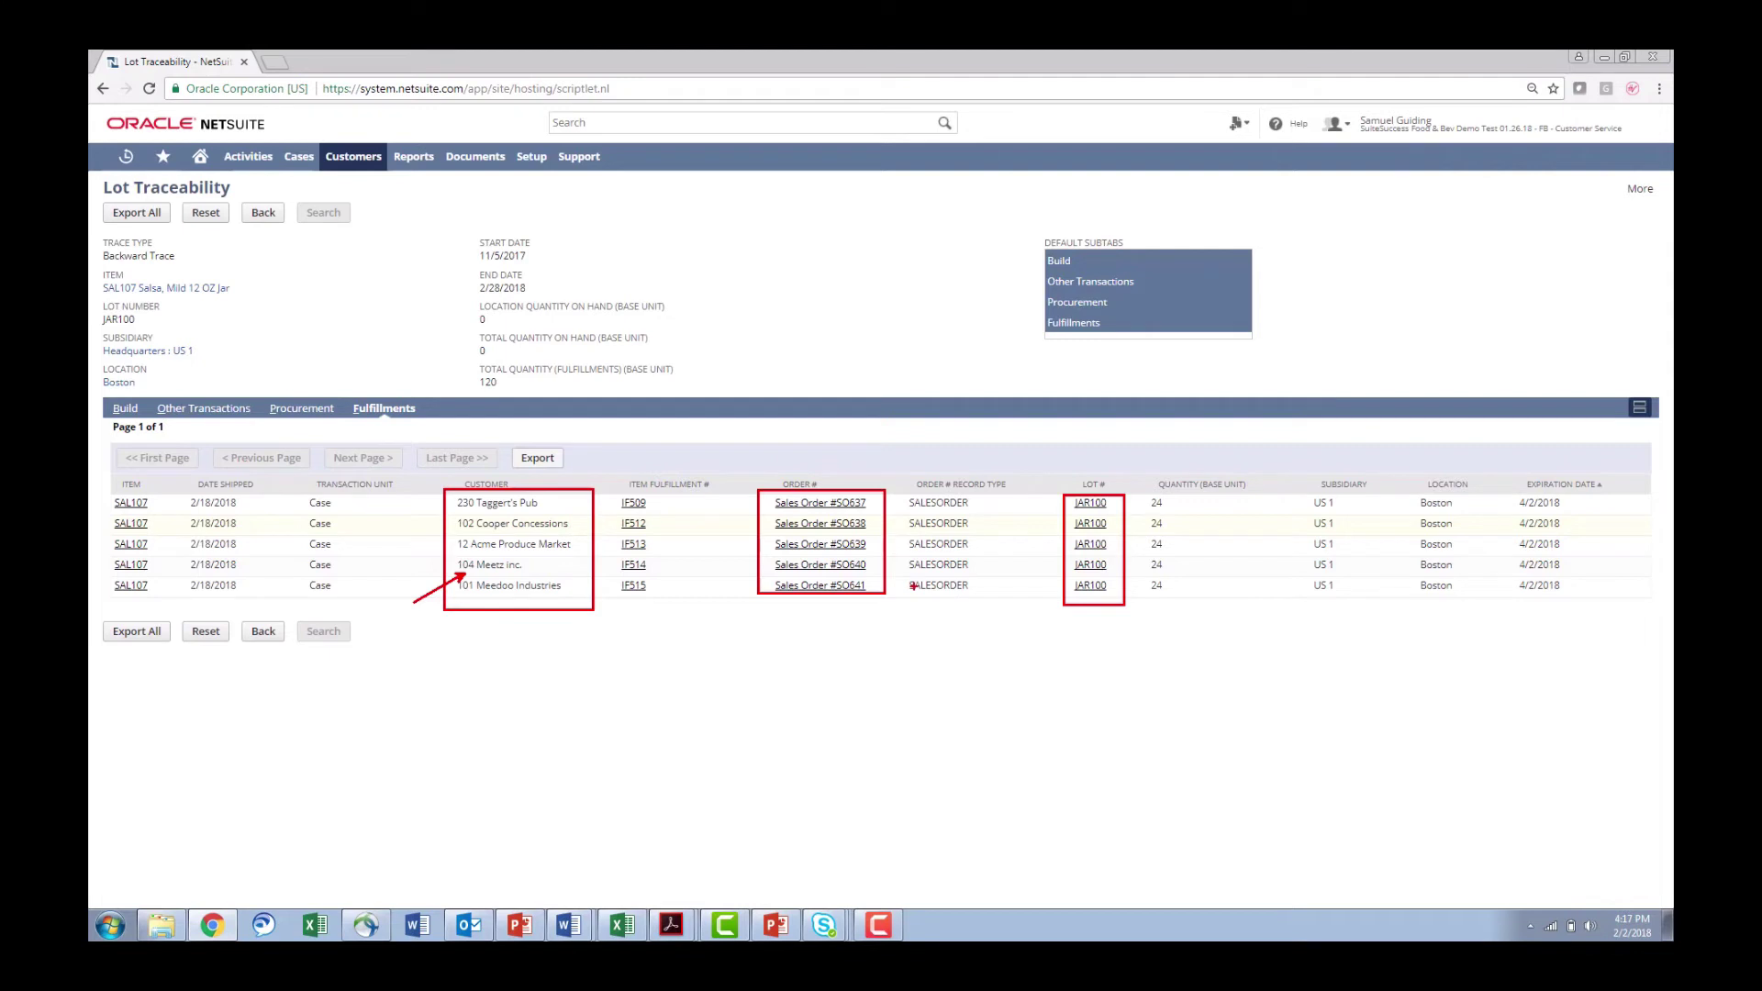
key("Escape")
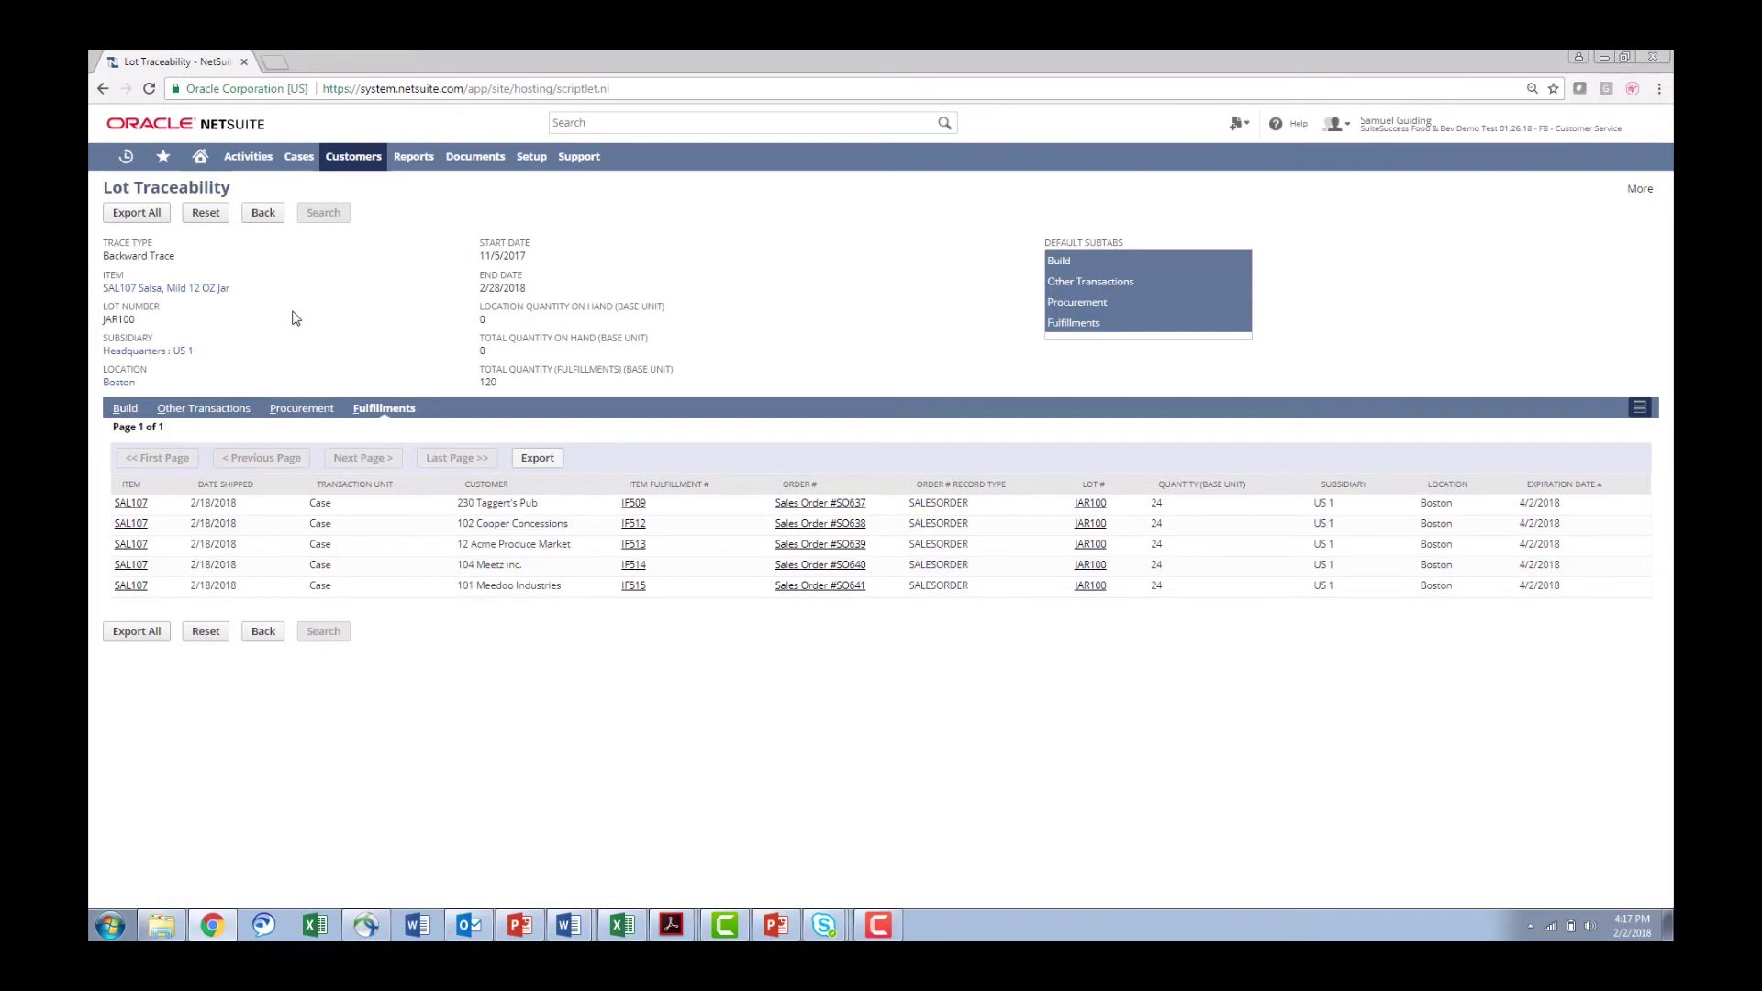
Step: Reset the trace form and set a Forward Trace at location Boston
left_click(205, 217)
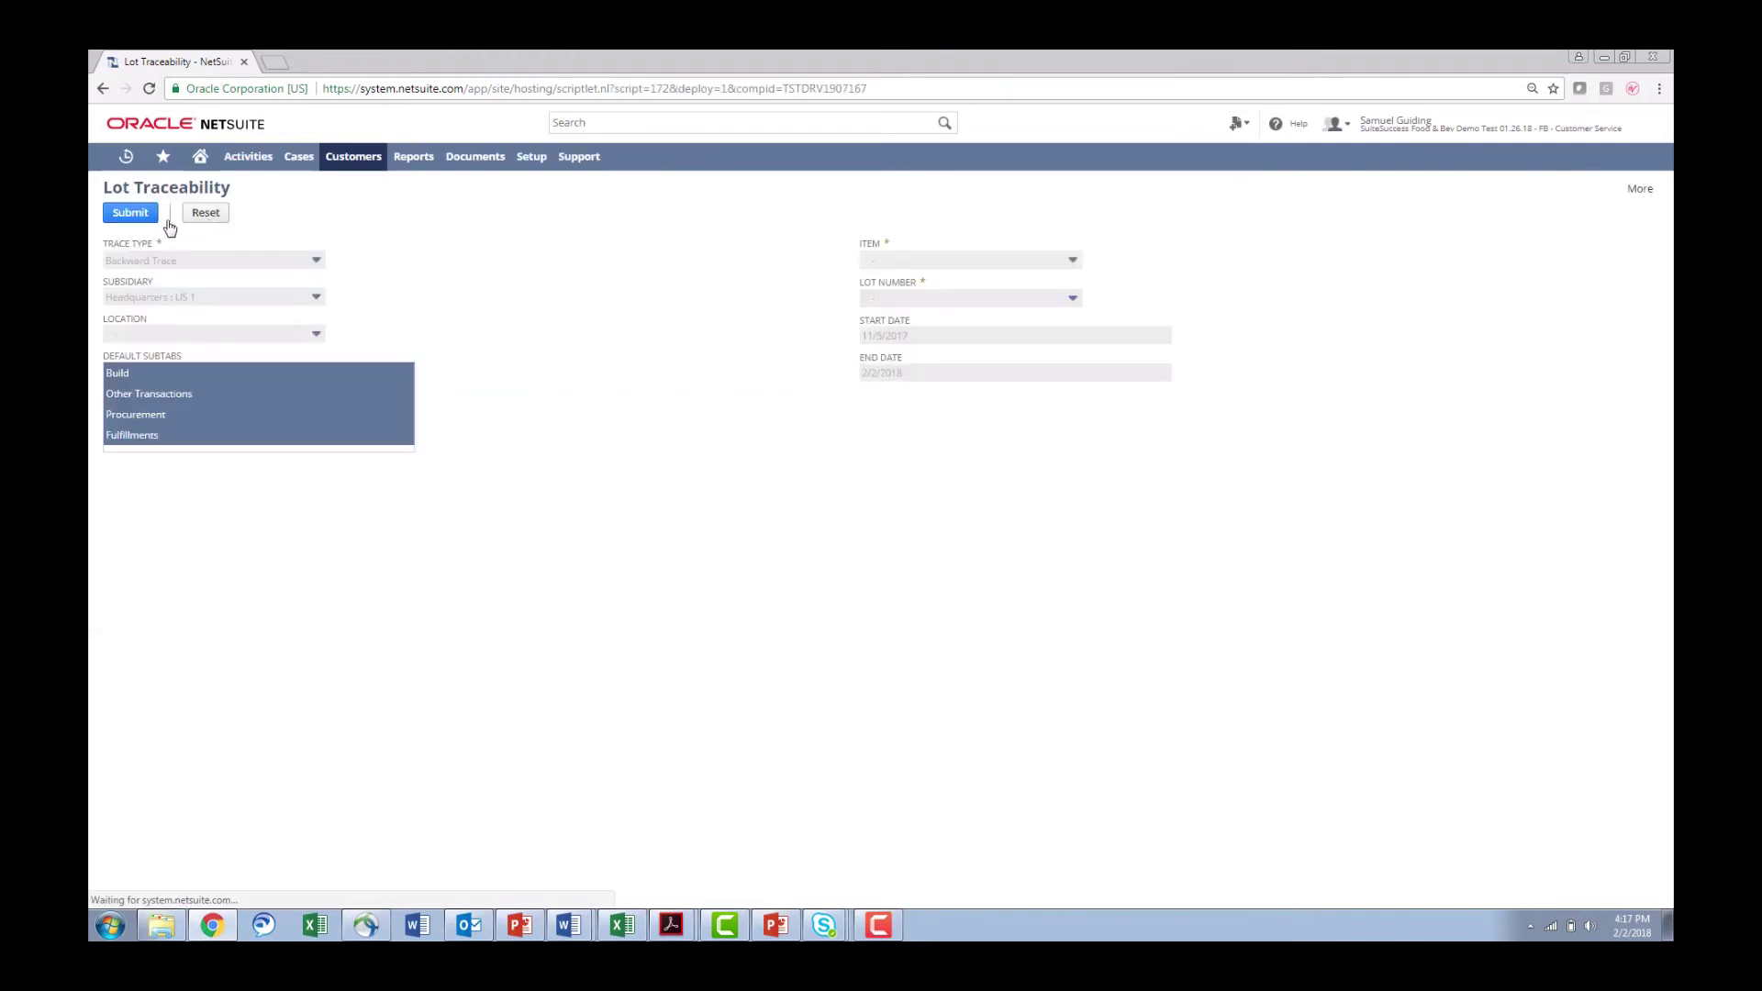
left_click(315, 260)
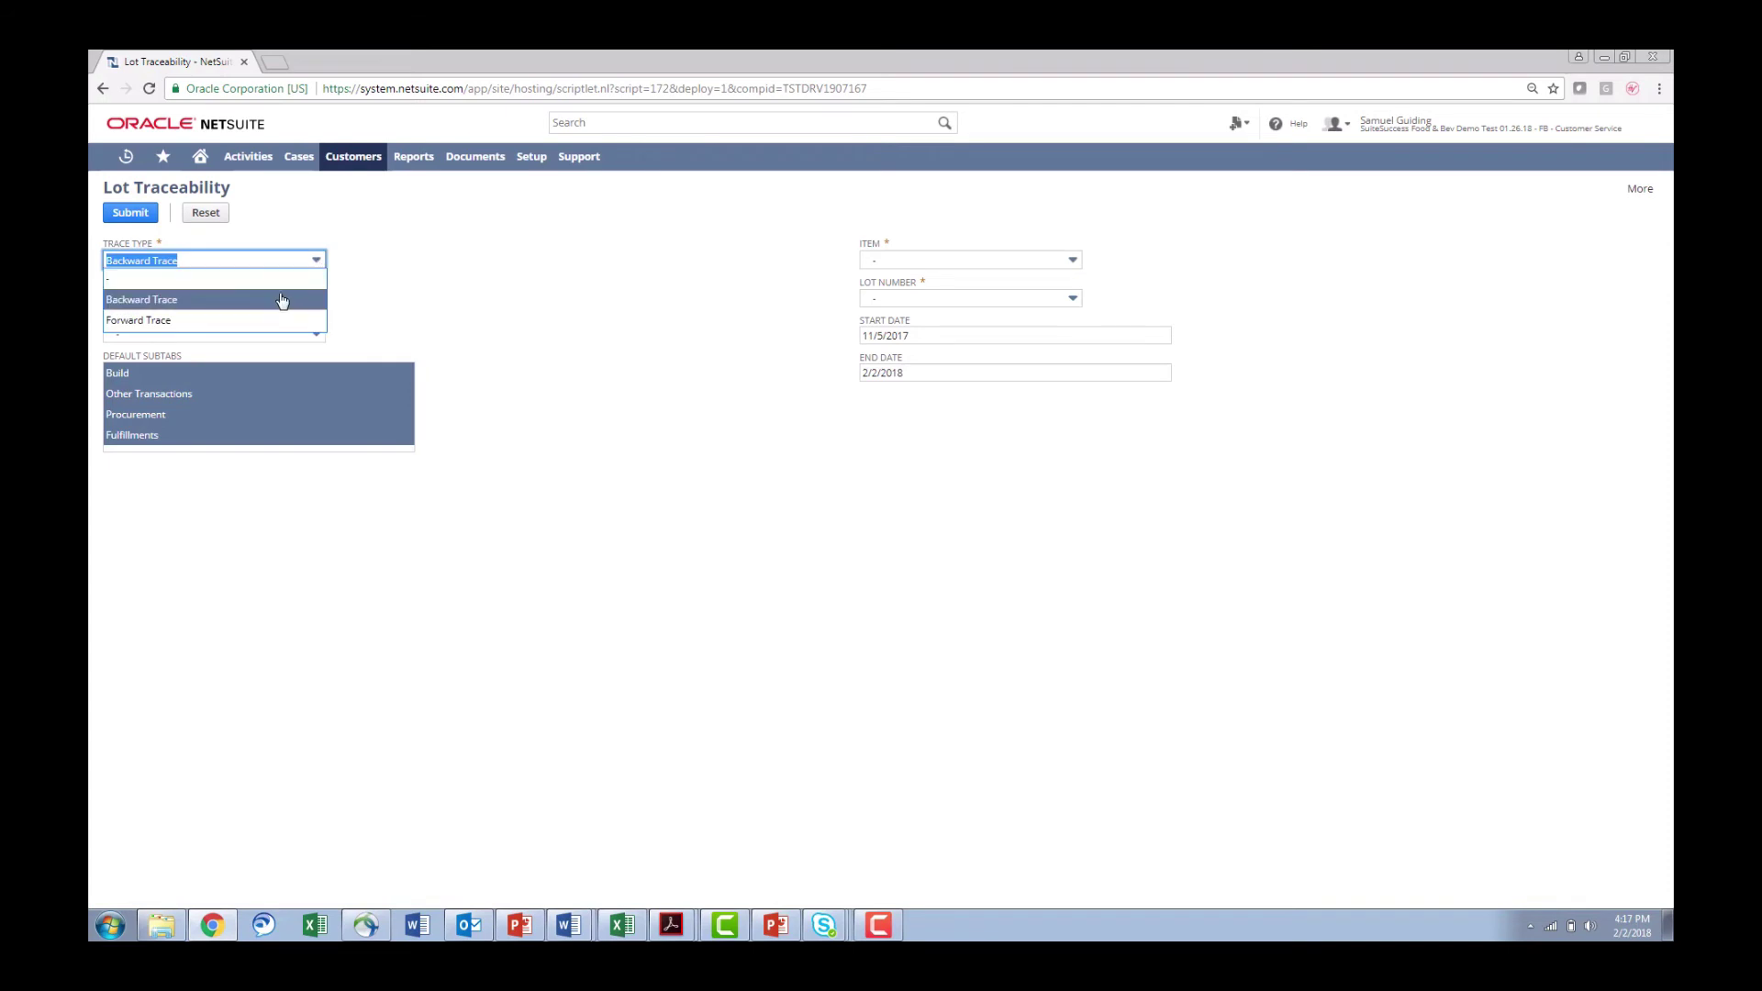
left_click(277, 321)
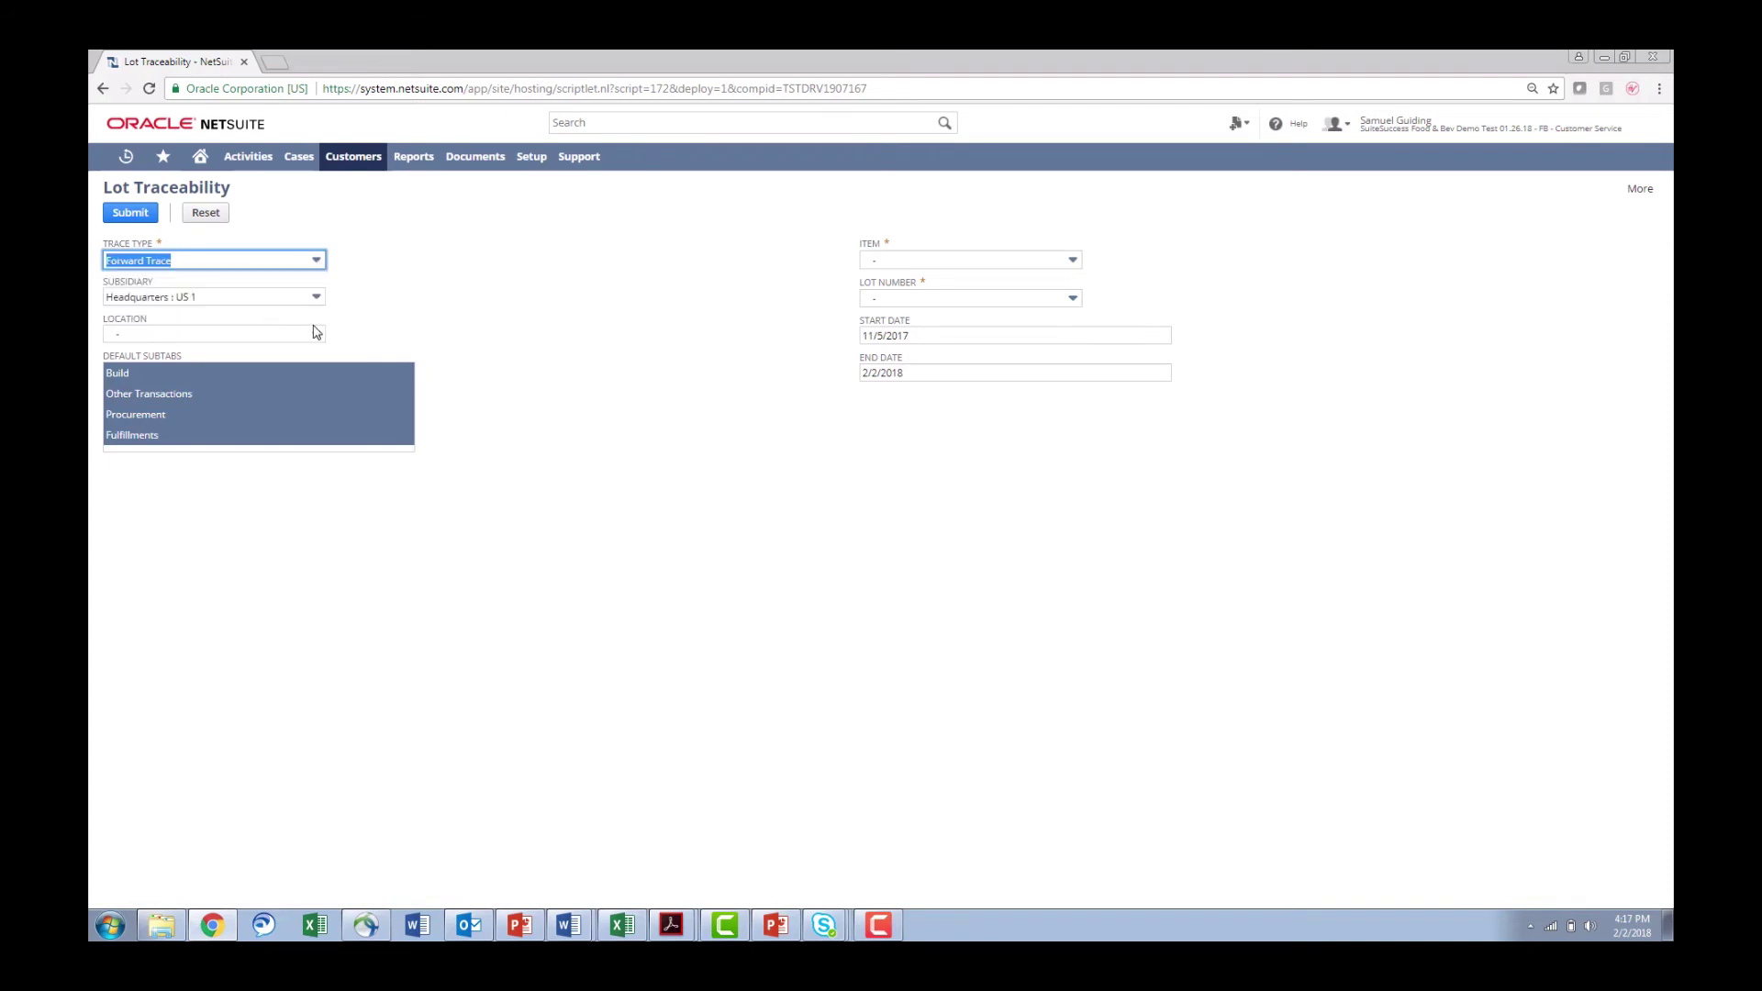
left_click(315, 334)
left_click(300, 372)
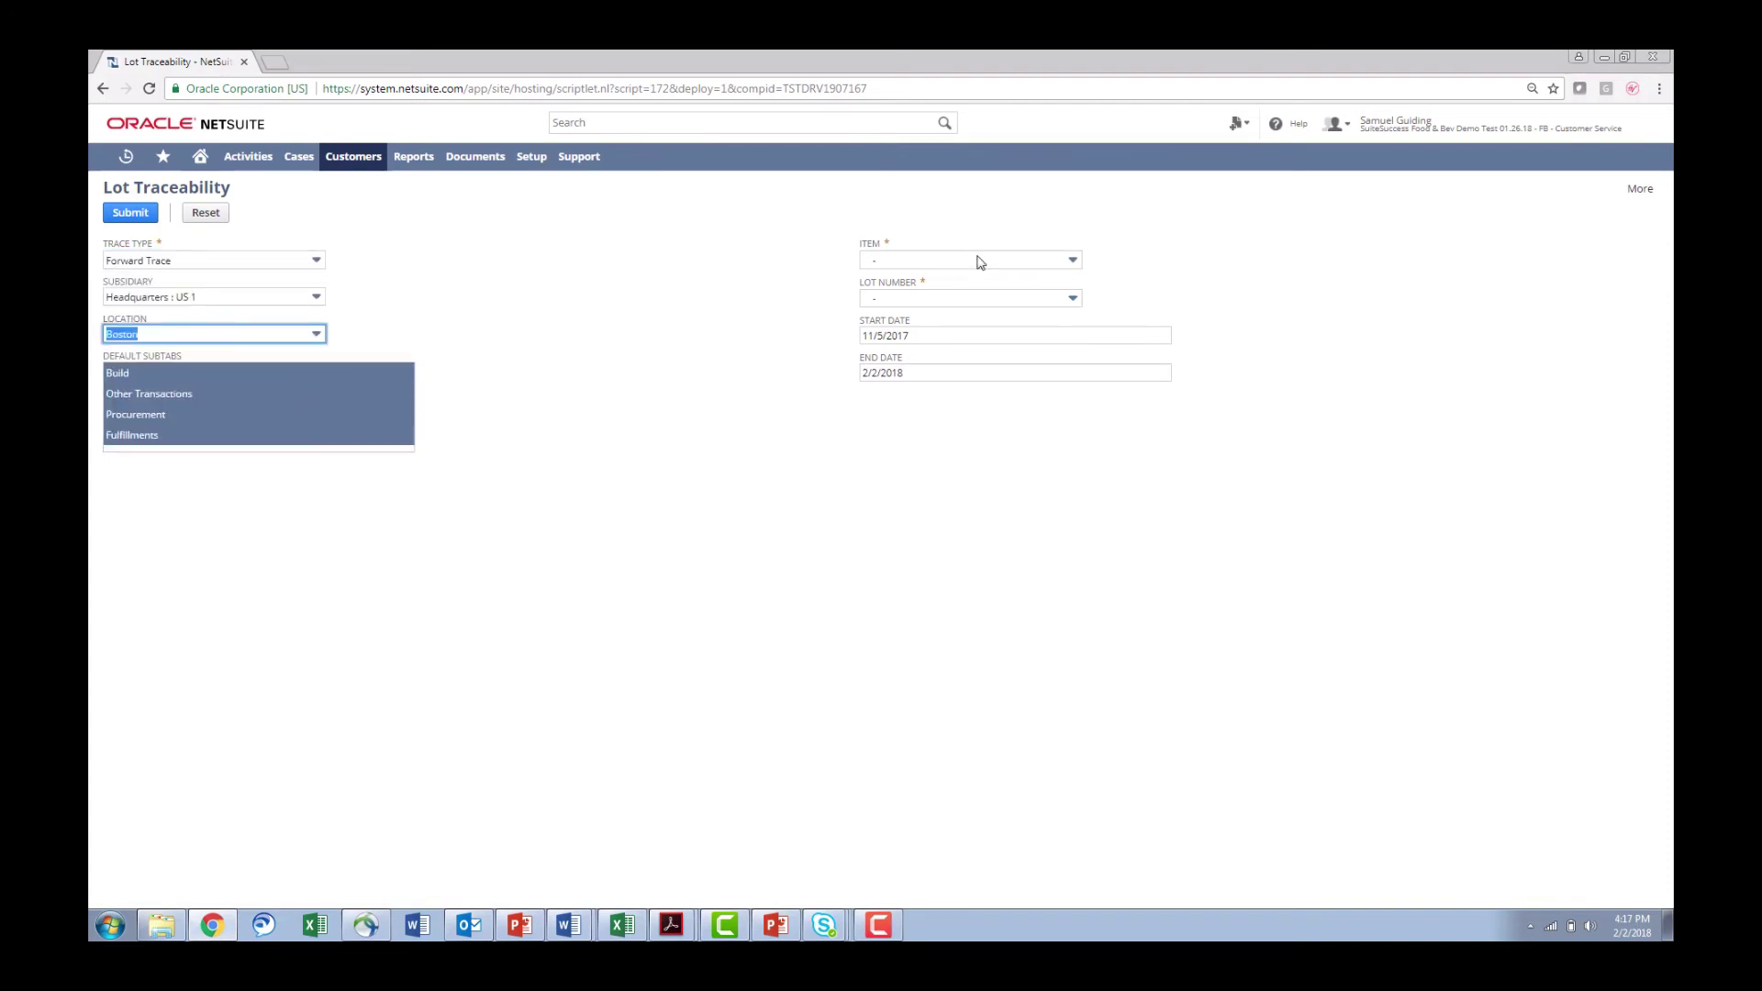
Step: Trace item SAL100 - Tomato with end date 2/28/2018 and submit the trace
left_click(1070, 260)
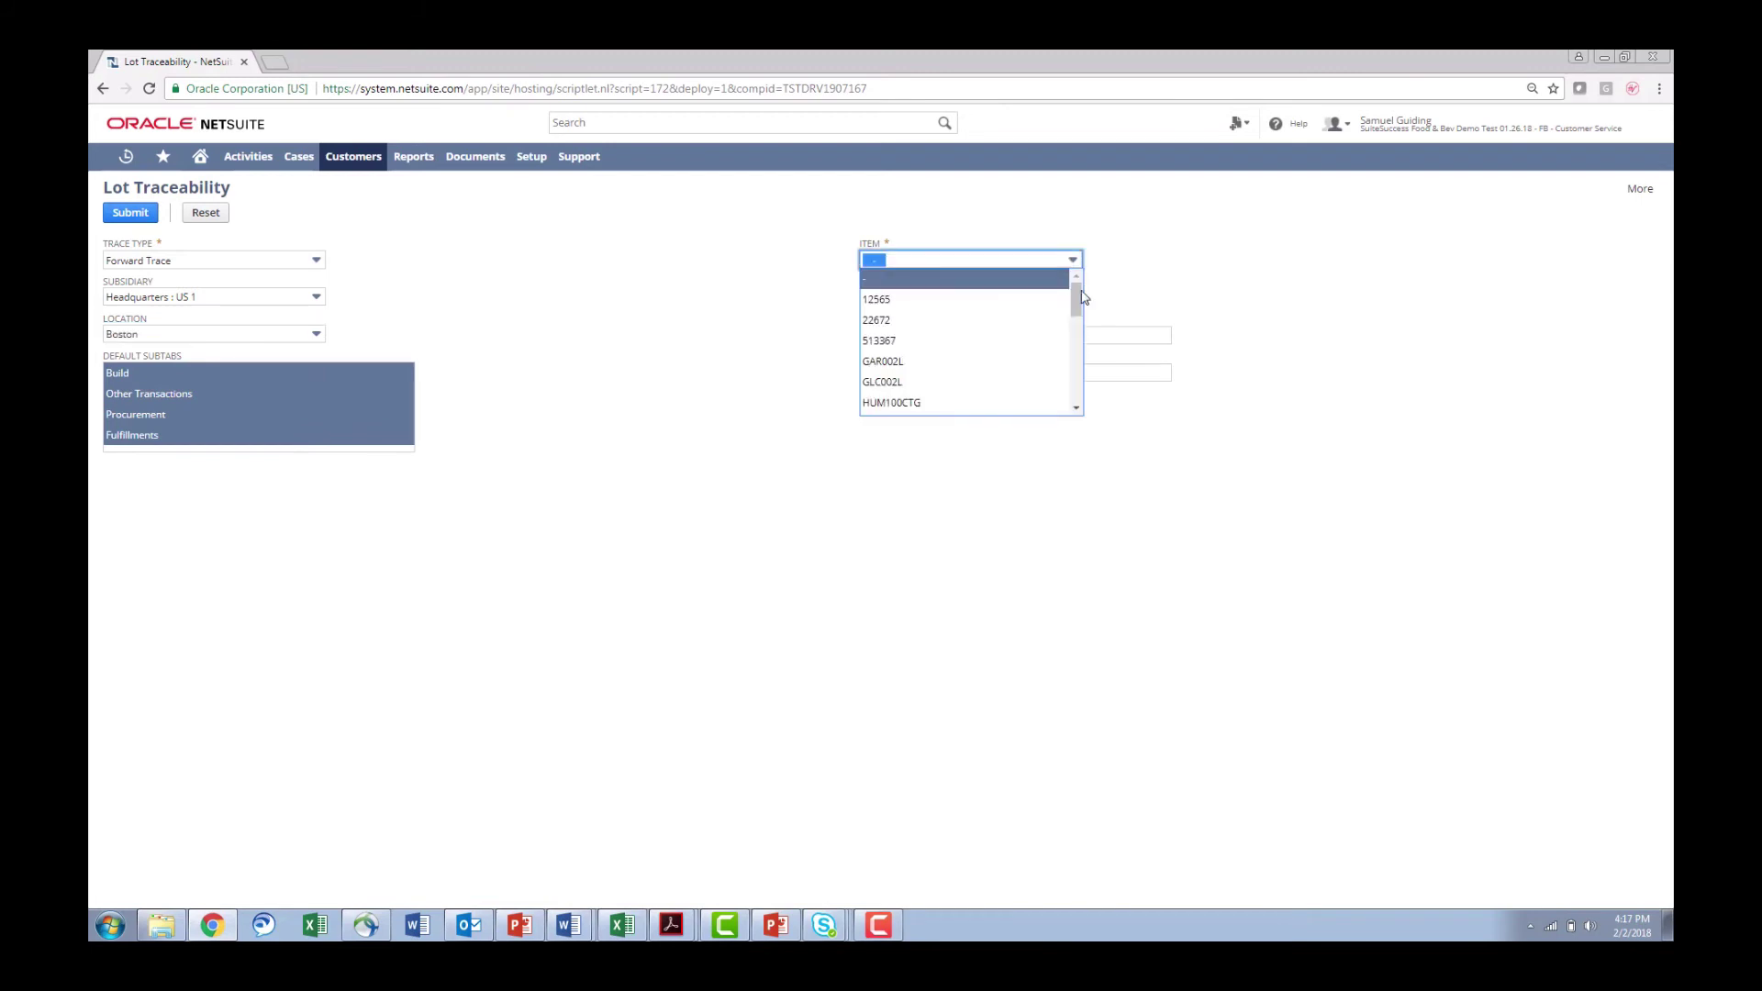
left_click_drag(1076, 298, 1077, 350)
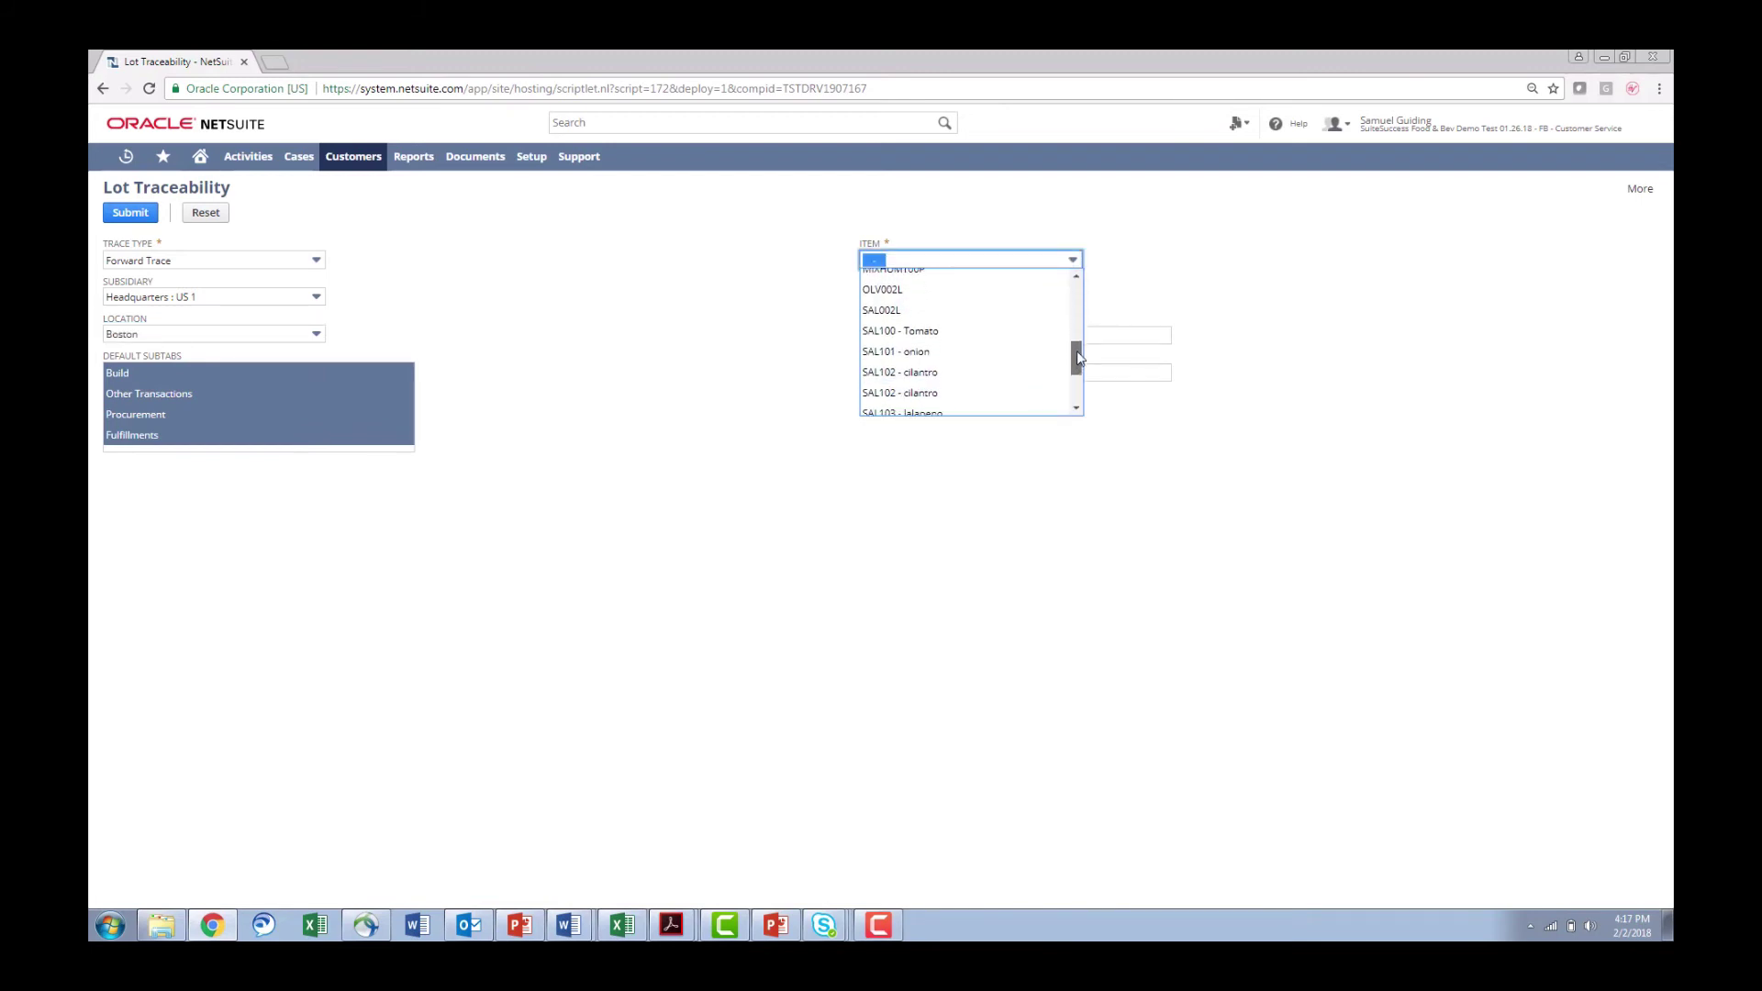
left_click(983, 329)
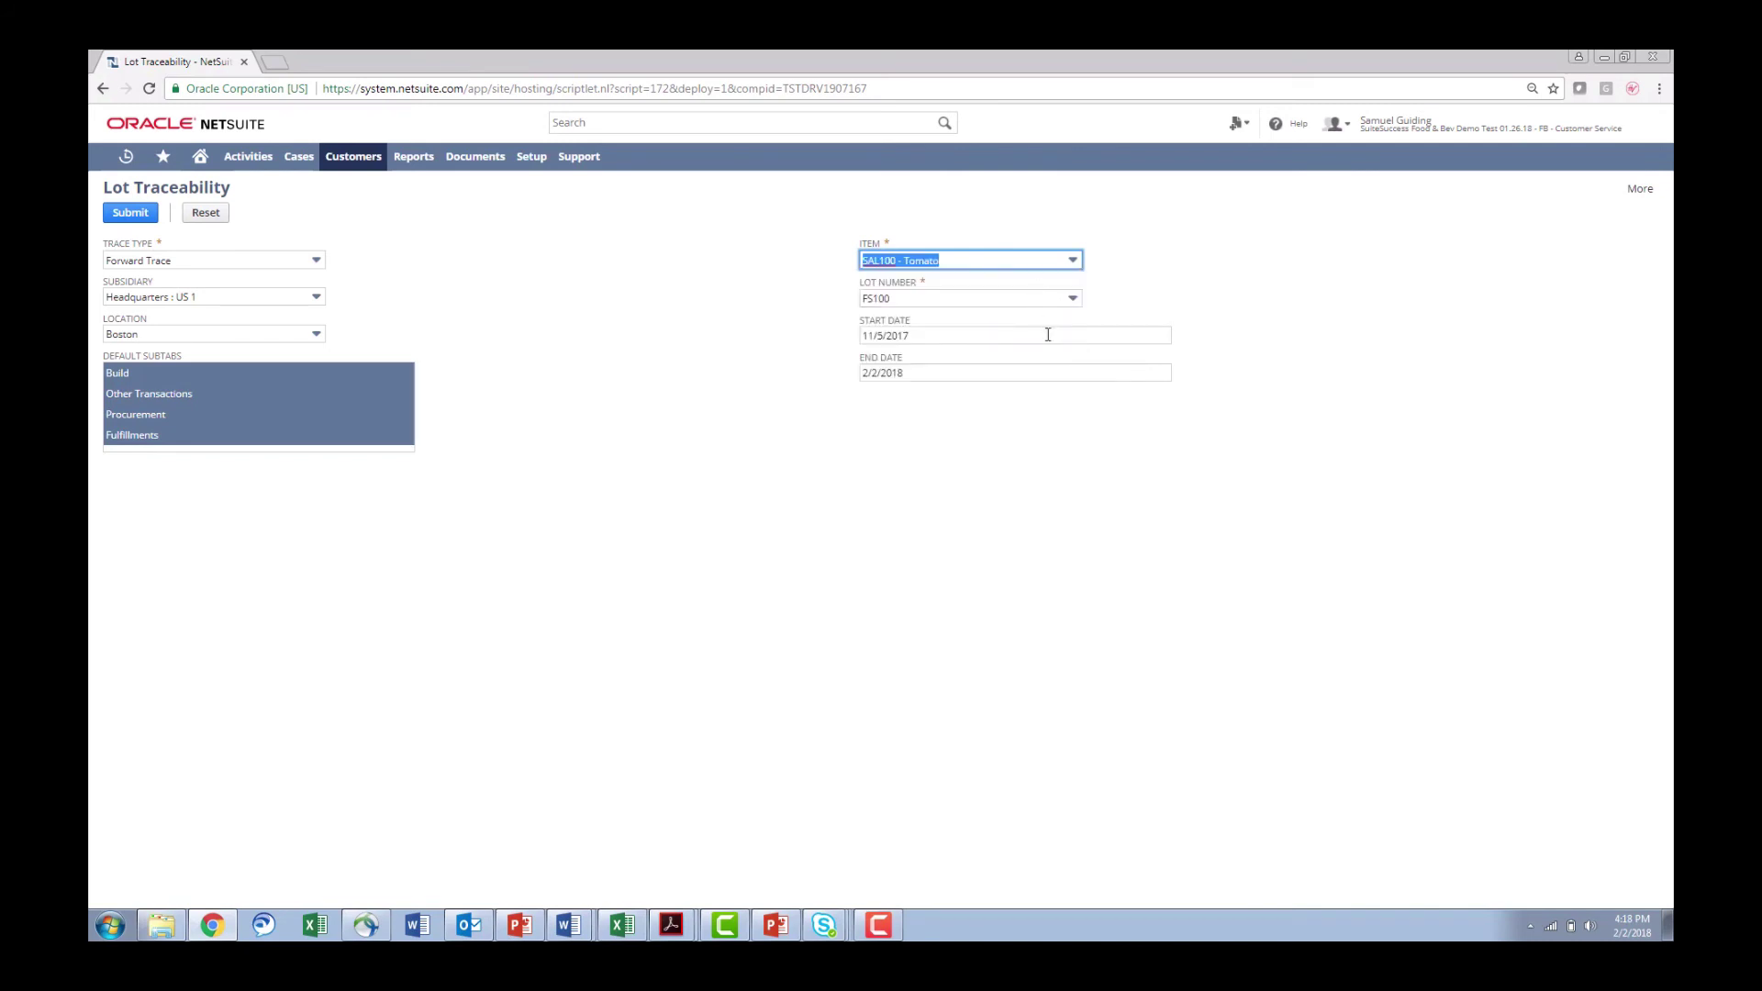
left_click(1183, 374)
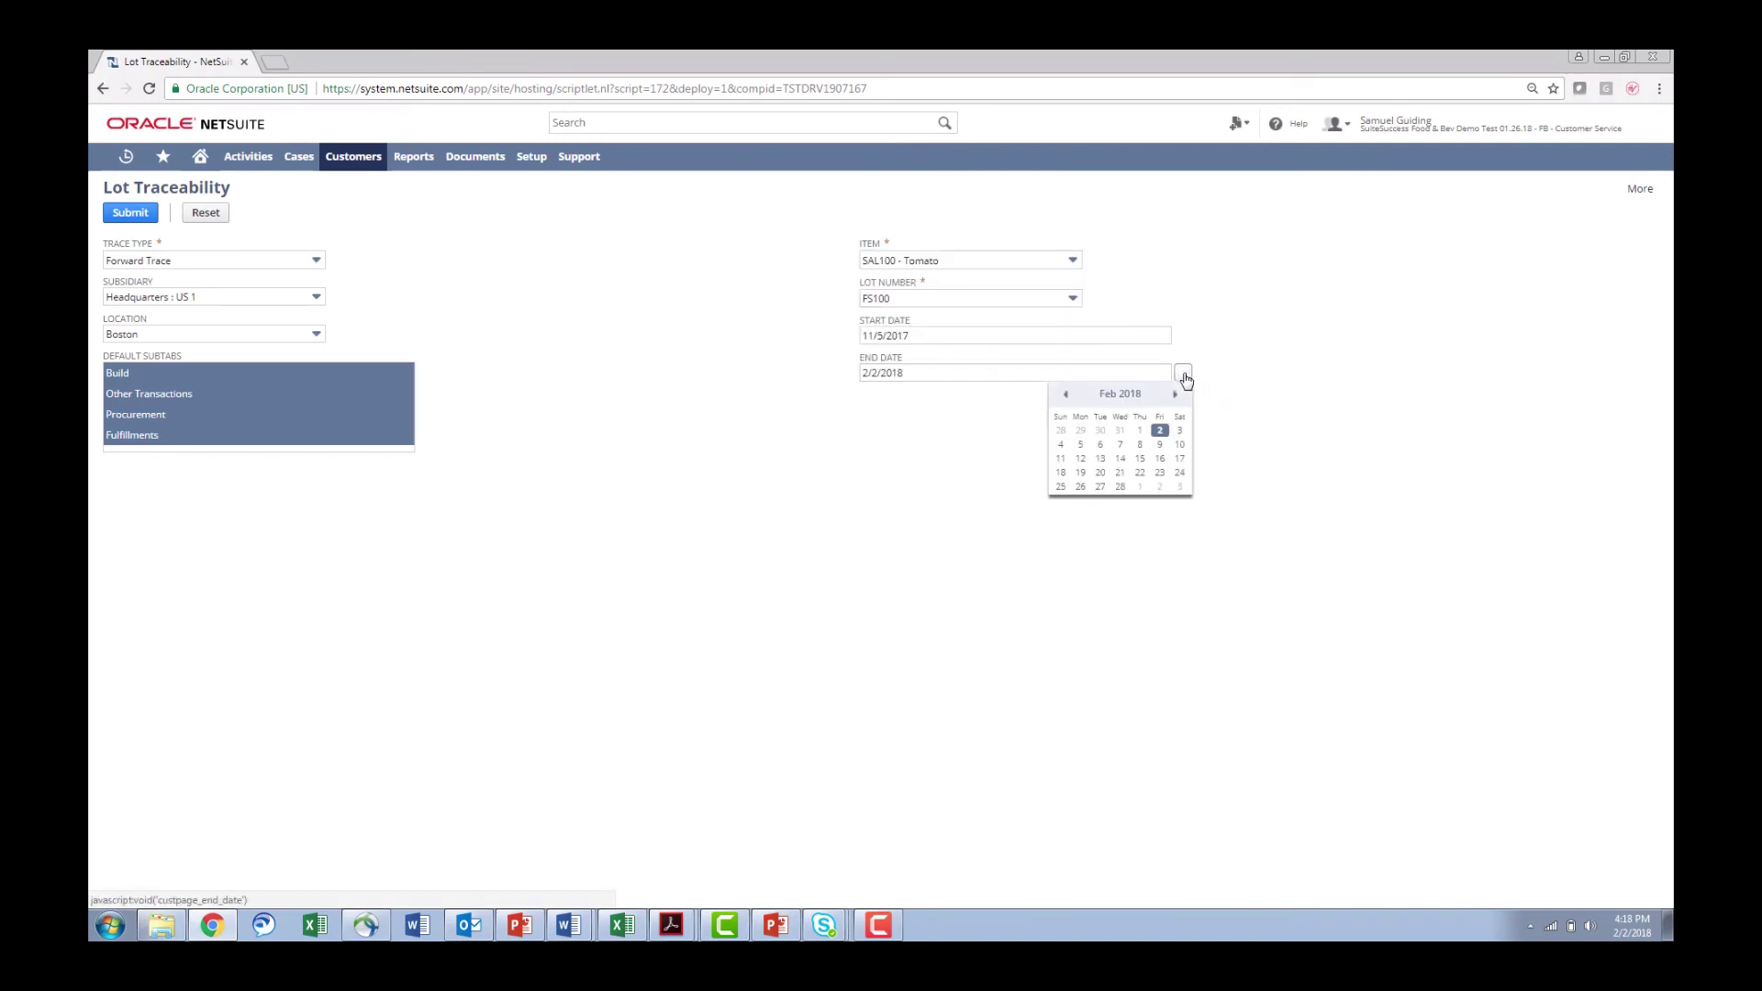
left_click(1120, 487)
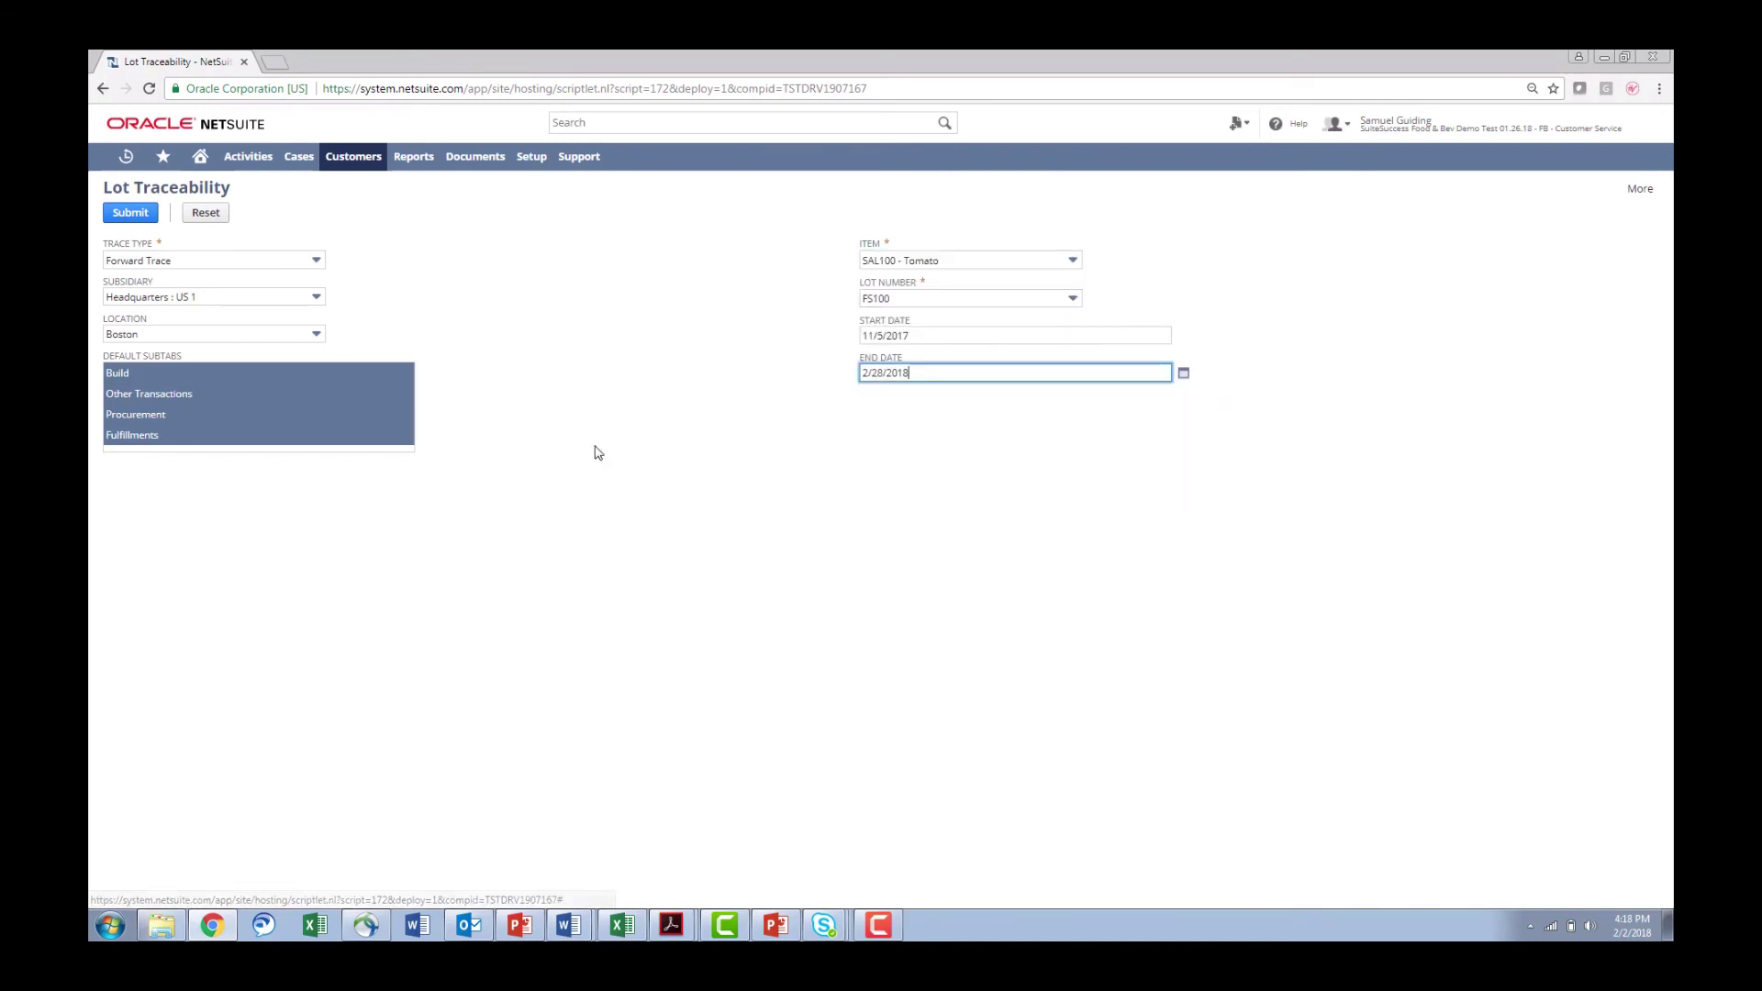
left_click(127, 215)
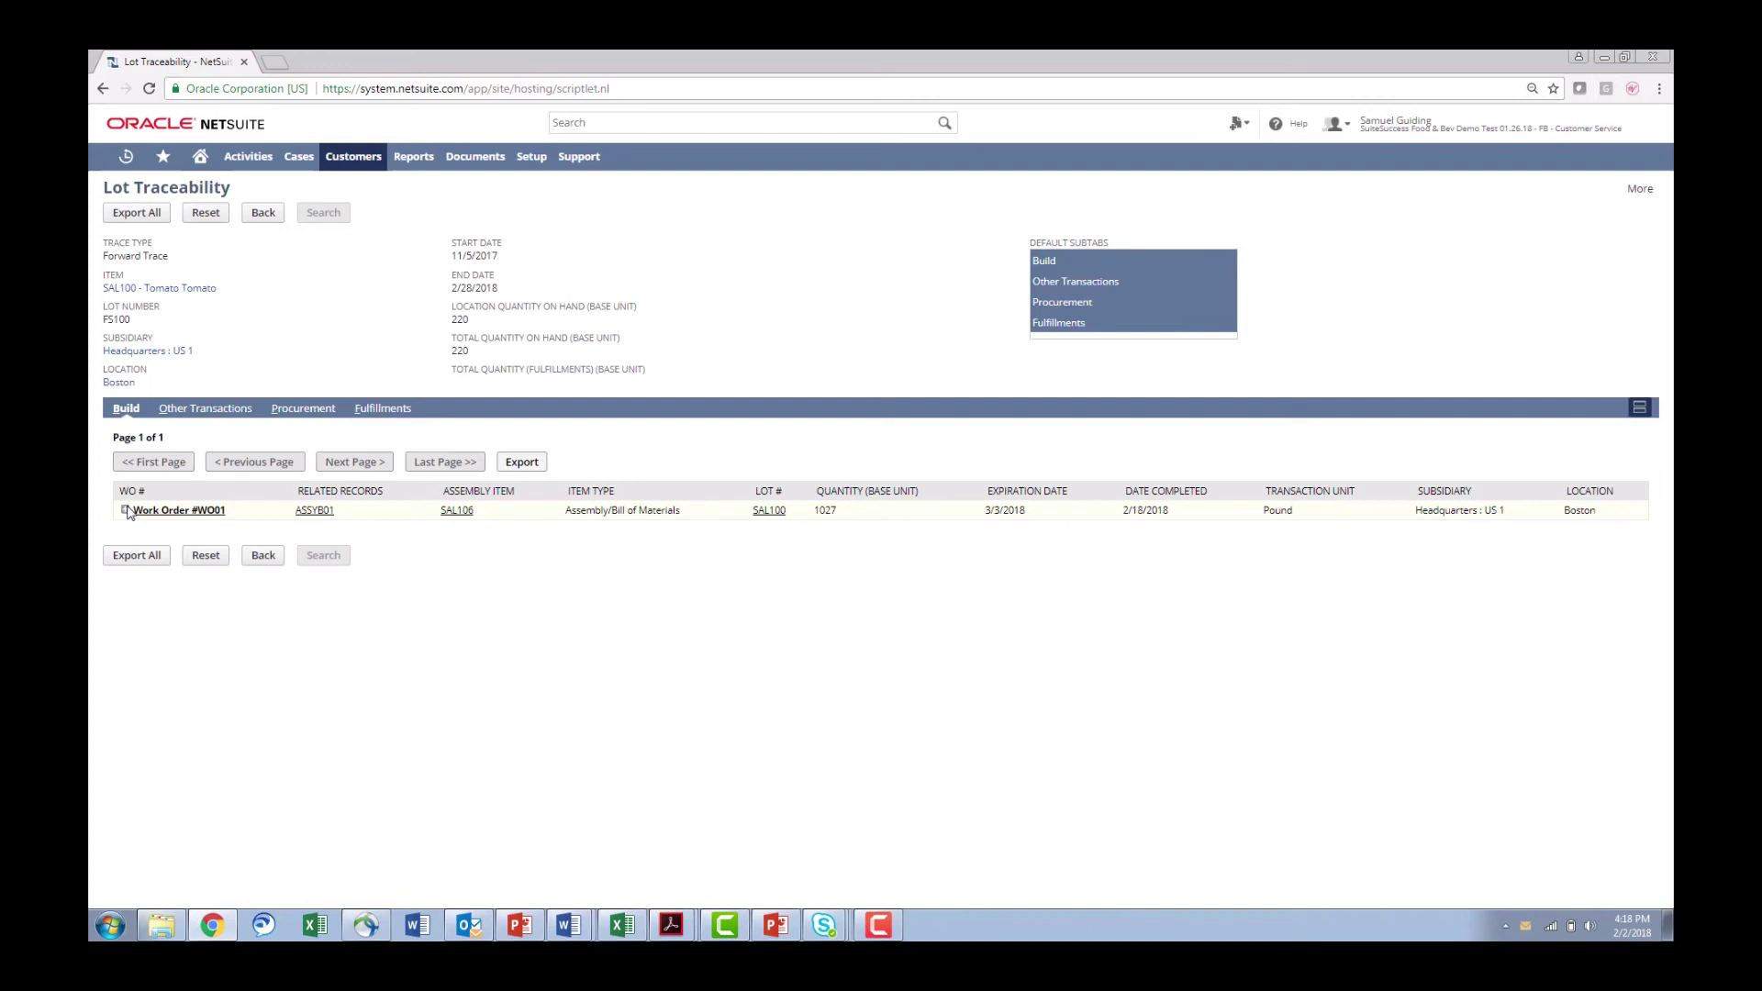
Step: Expand Work Order #WO01 to see WO02–WO06, then view the FS100 procurement from FrisCo
left_click(126, 510)
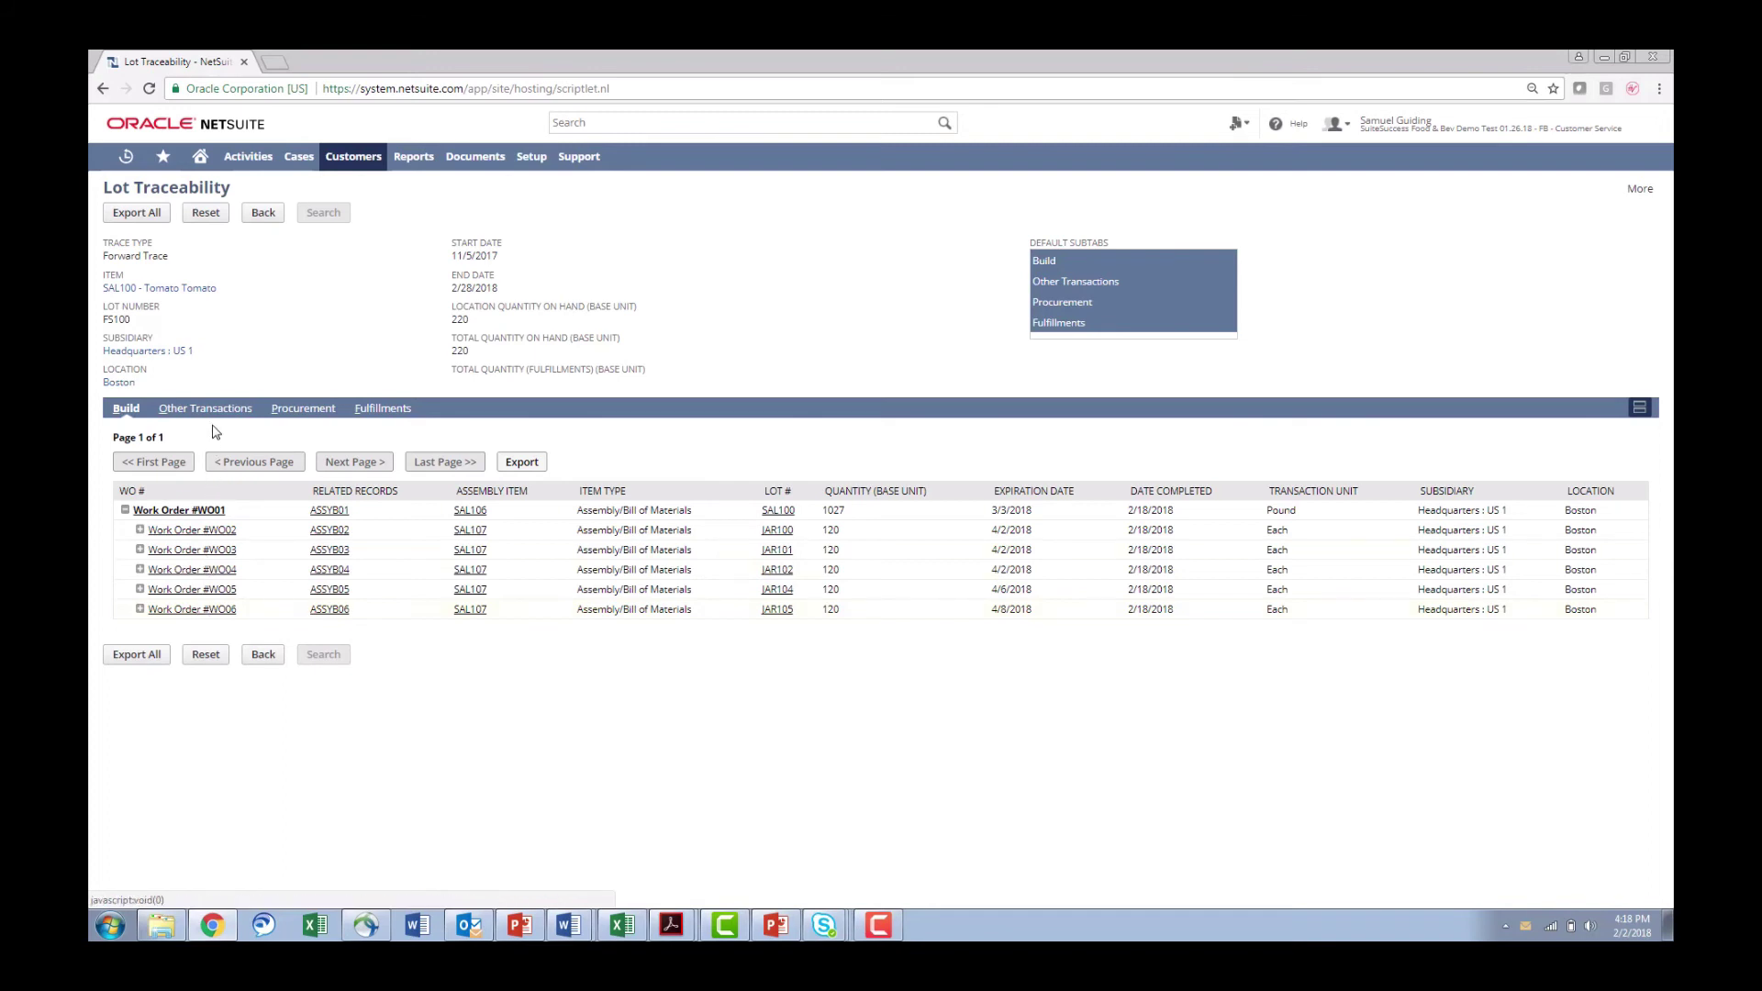
left_click(286, 411)
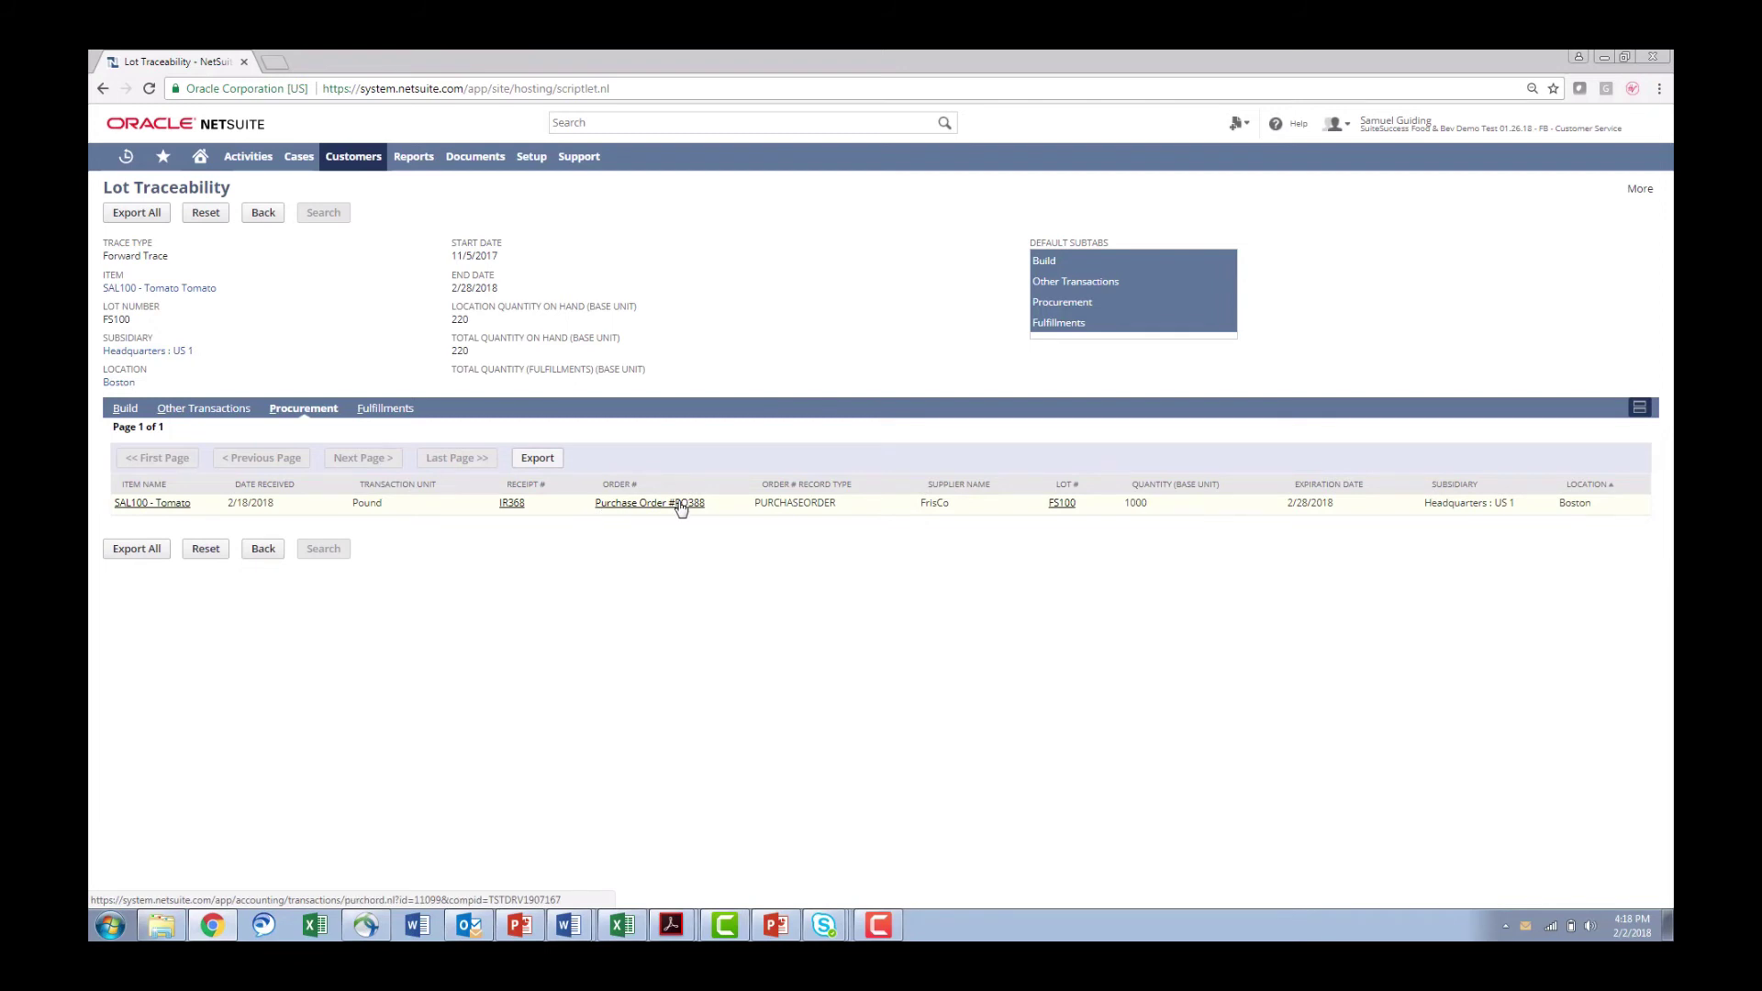
Step: Show Fulfillments, expand SAL106 and the ASSYB02 build, highlighting the five customers' Sales Orders #SO637–#SO641
left_click(392, 410)
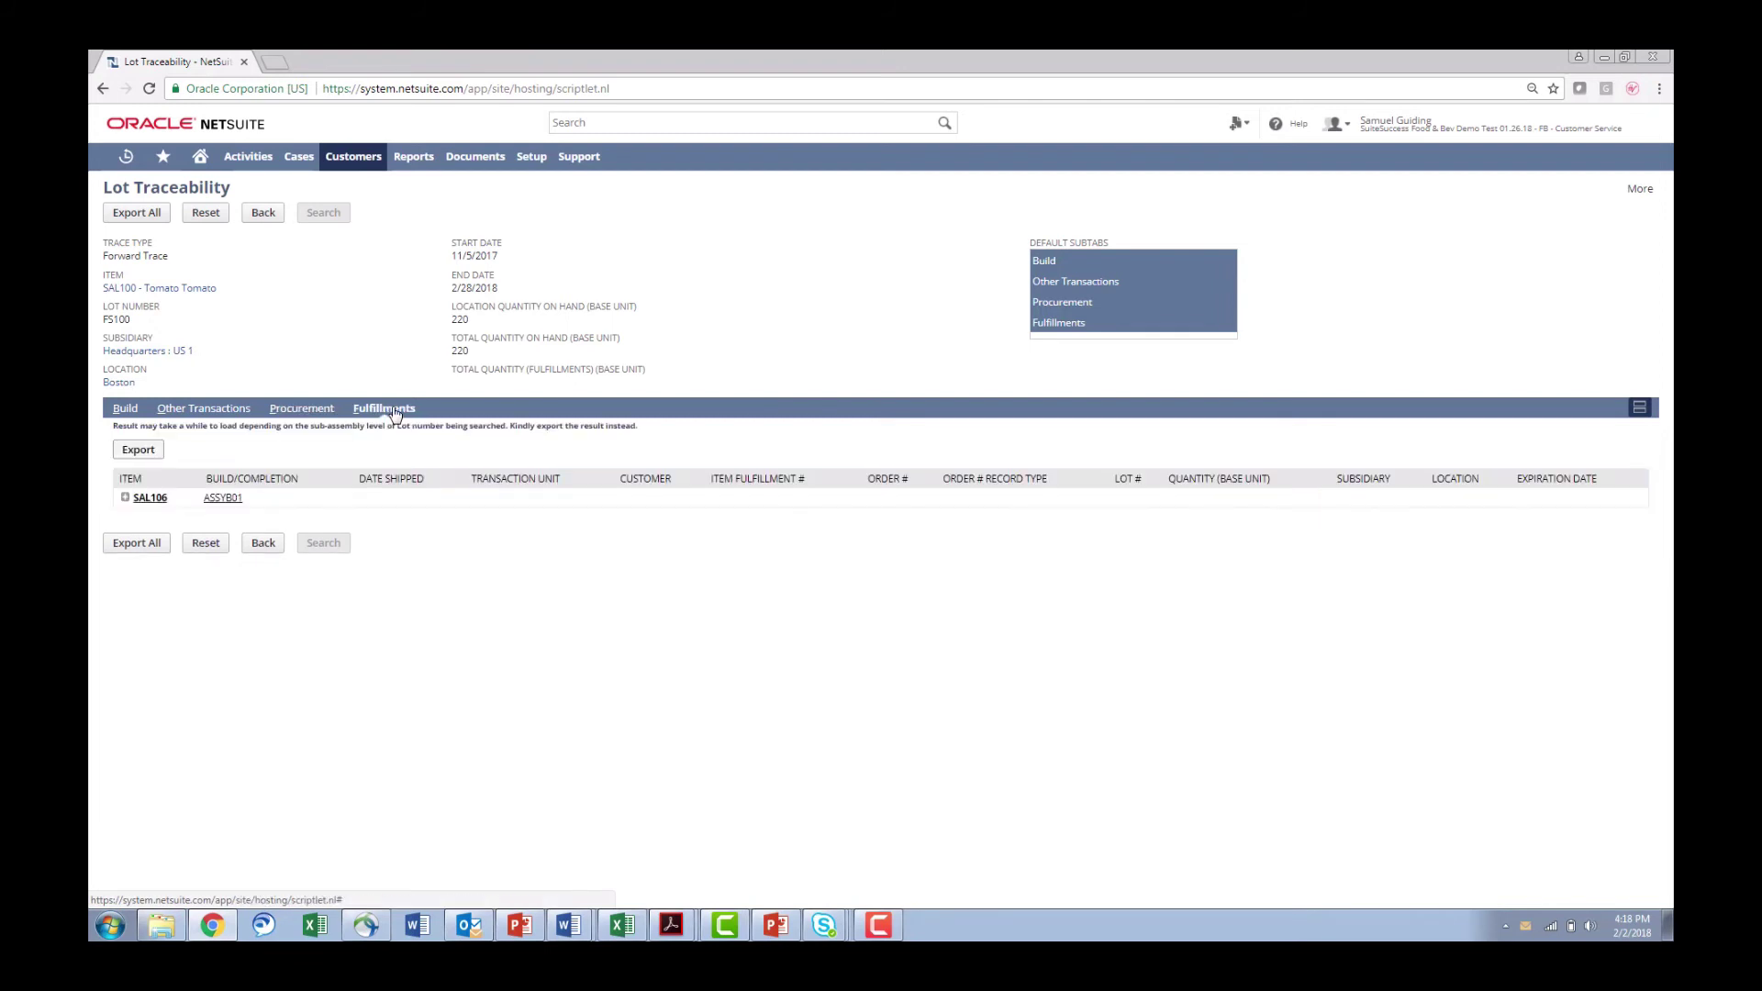
left_click(125, 498)
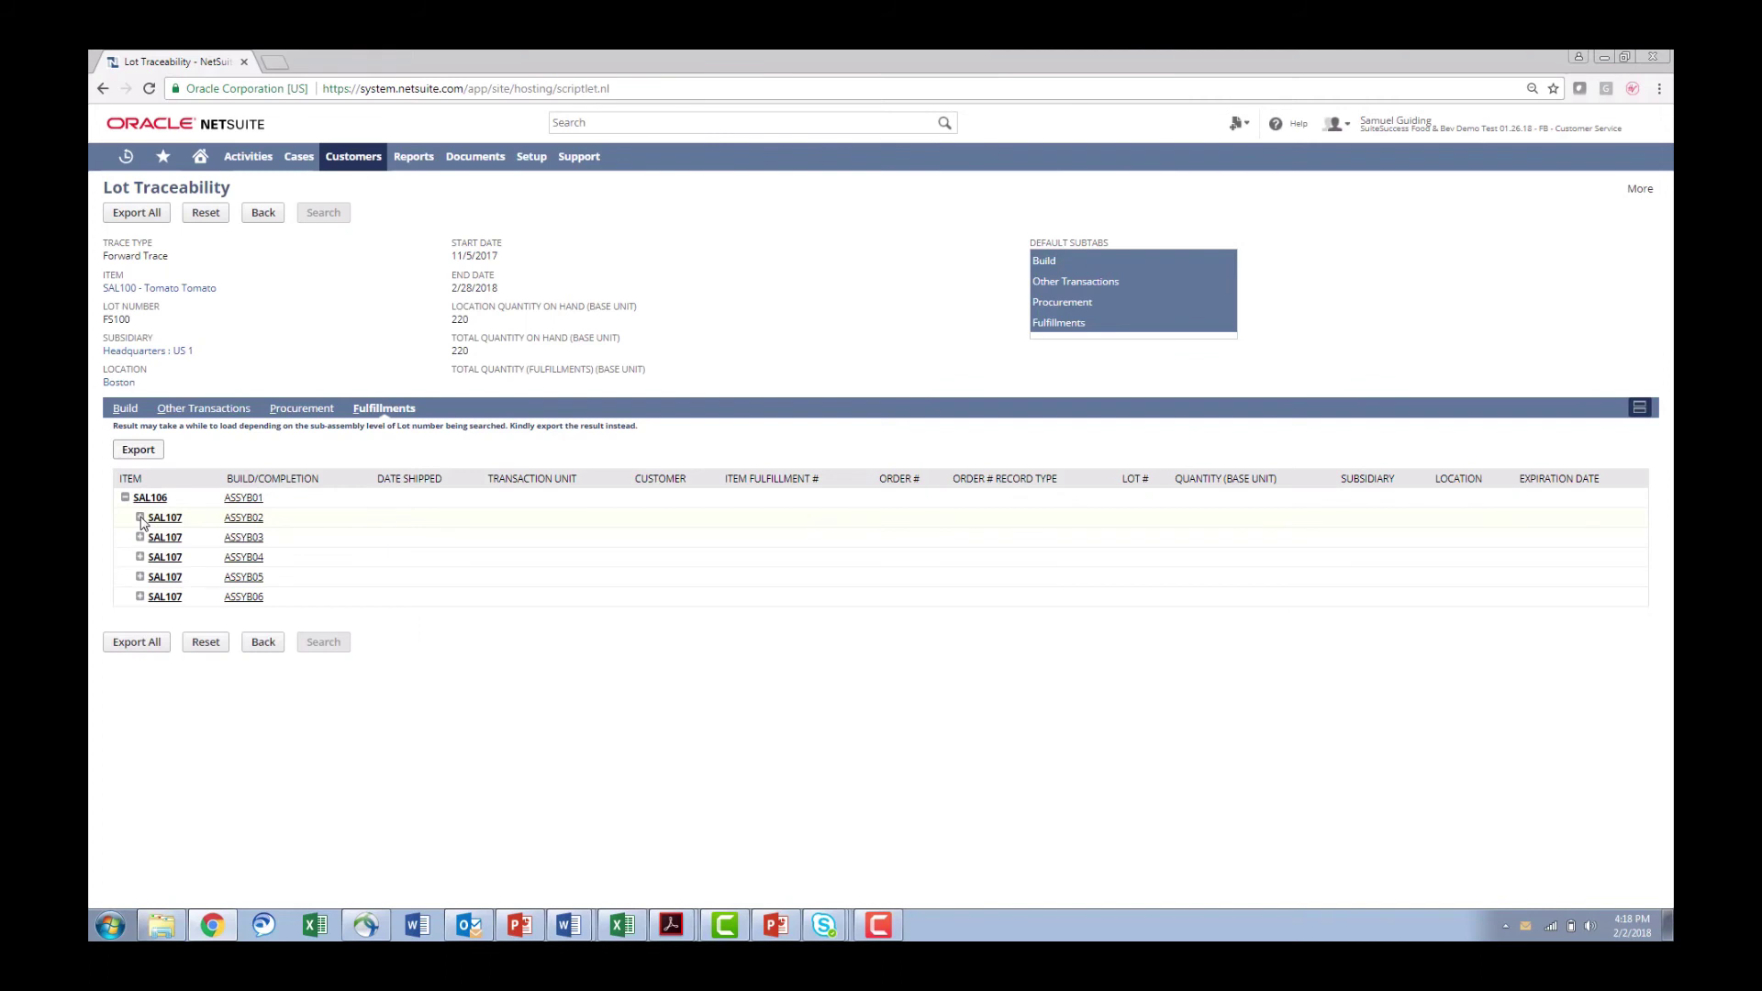
left_click(141, 519)
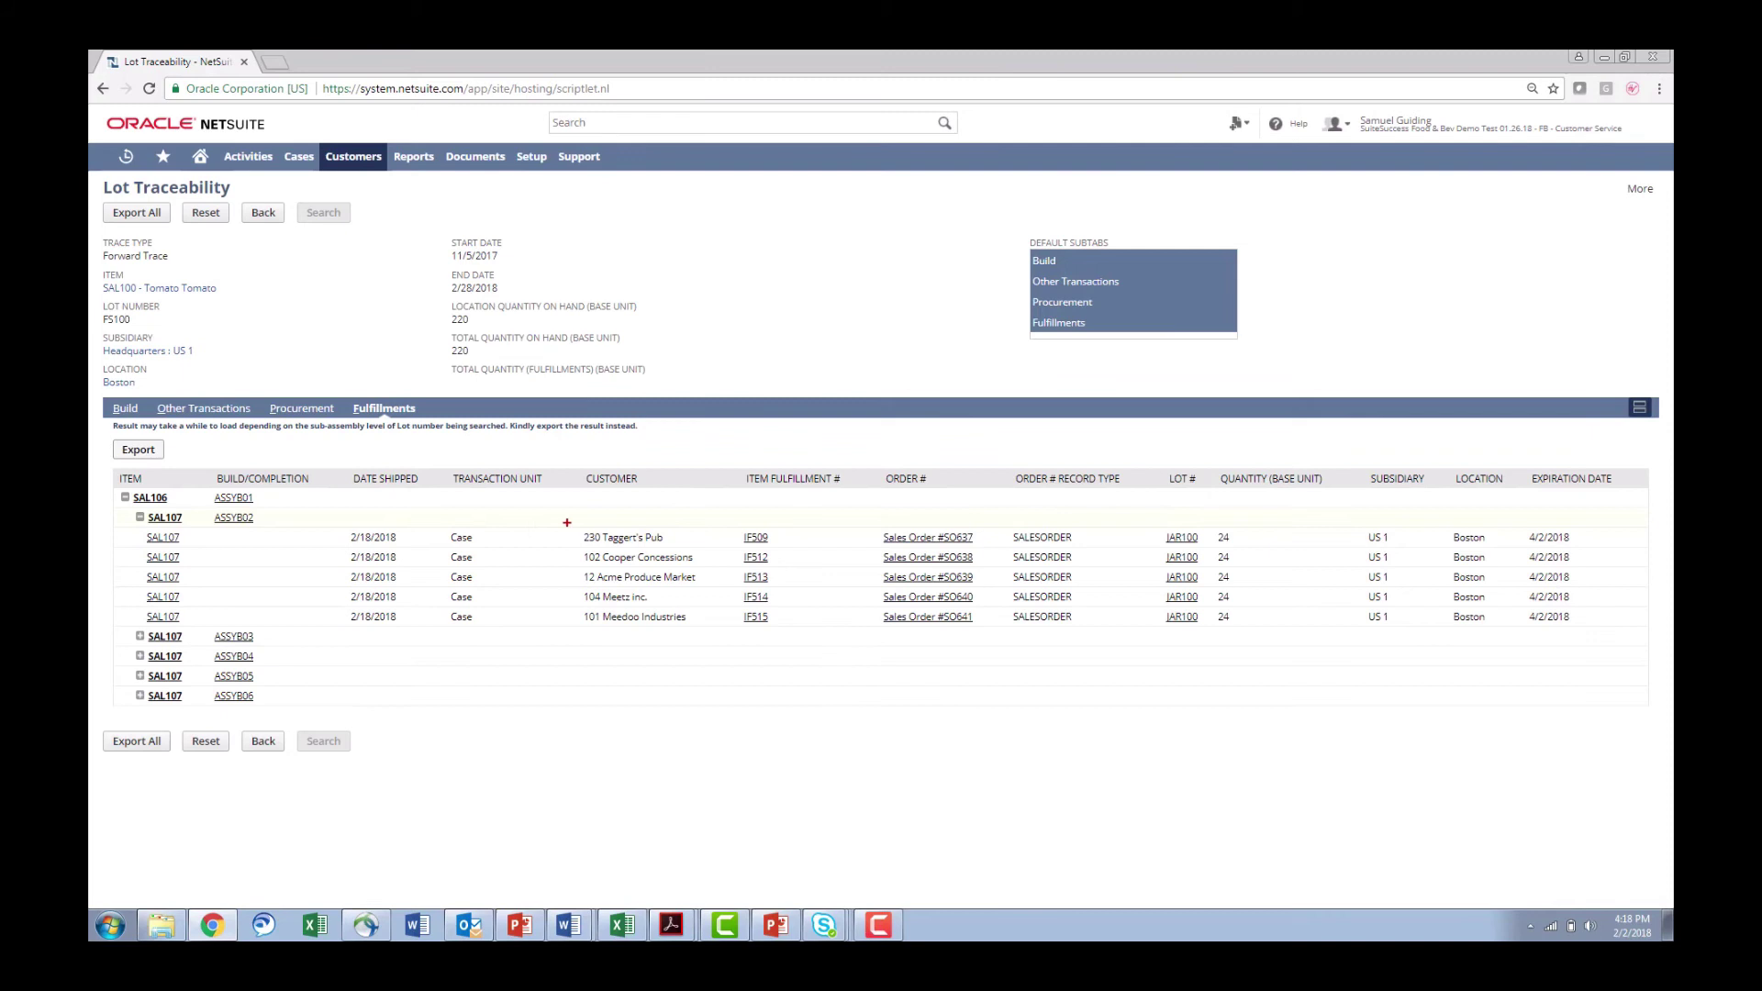
left_click_drag(566, 522, 714, 633)
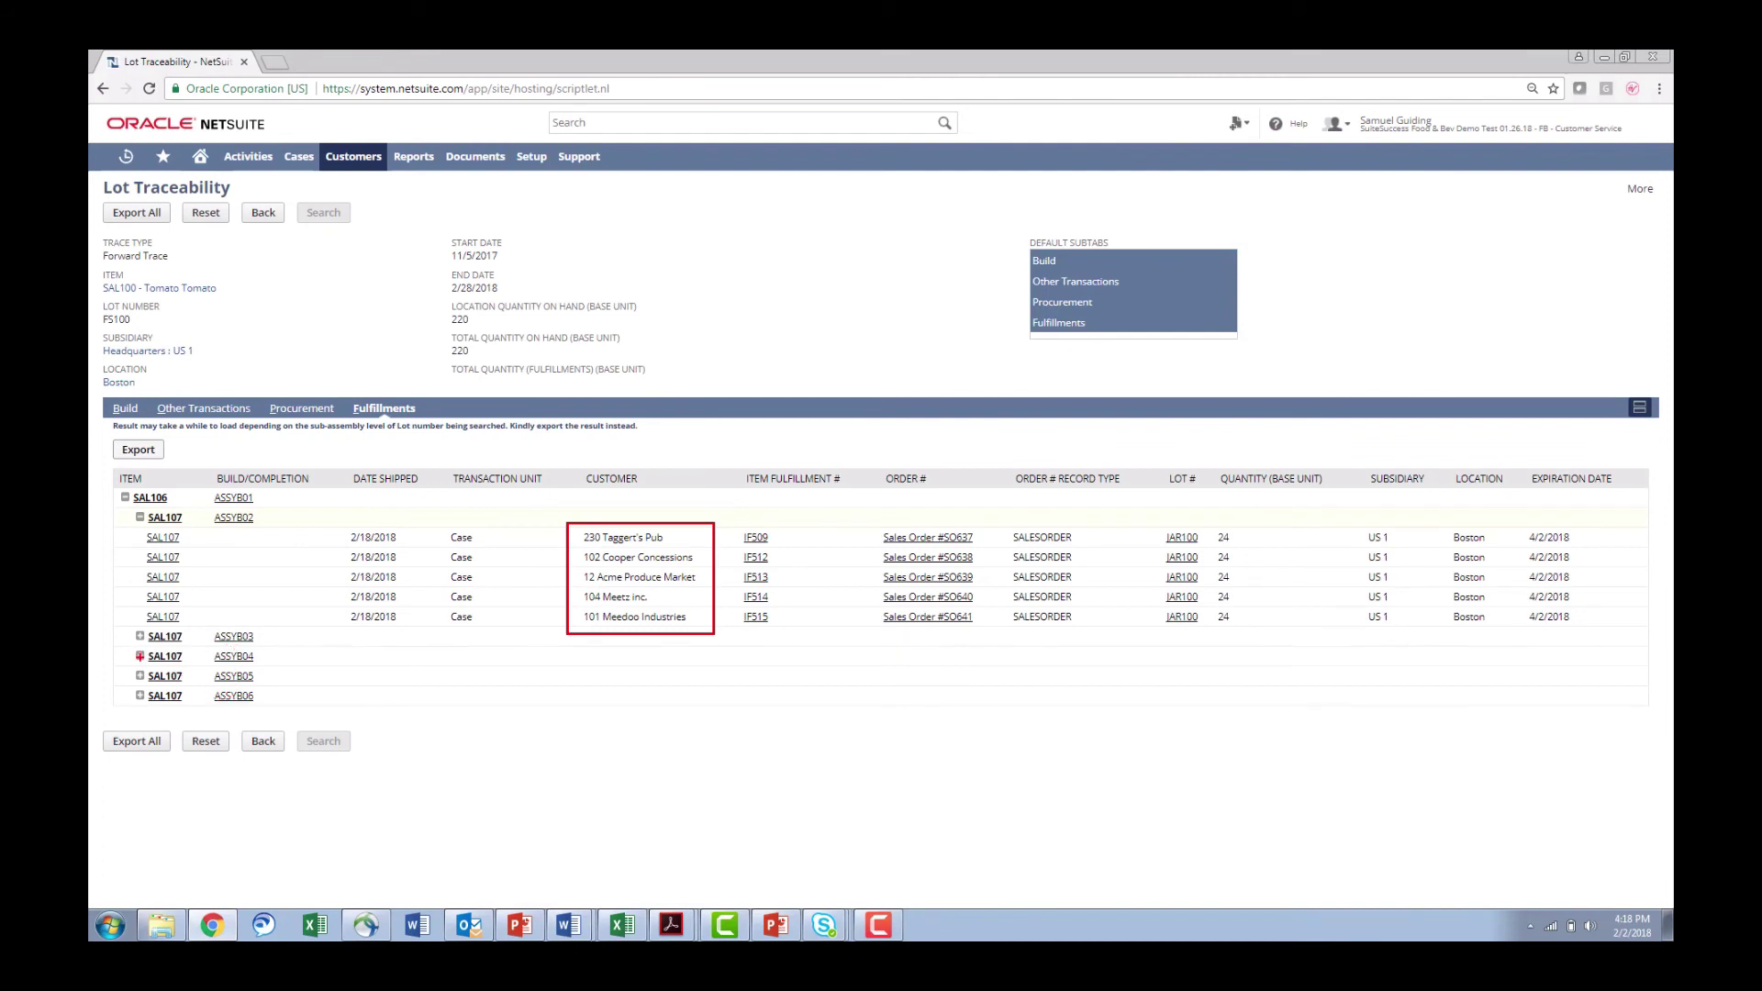
Step: Expand build ASSYB03 (SAL107) in the Fulfillments tree to check for shipments beneath it
left_click(140, 637)
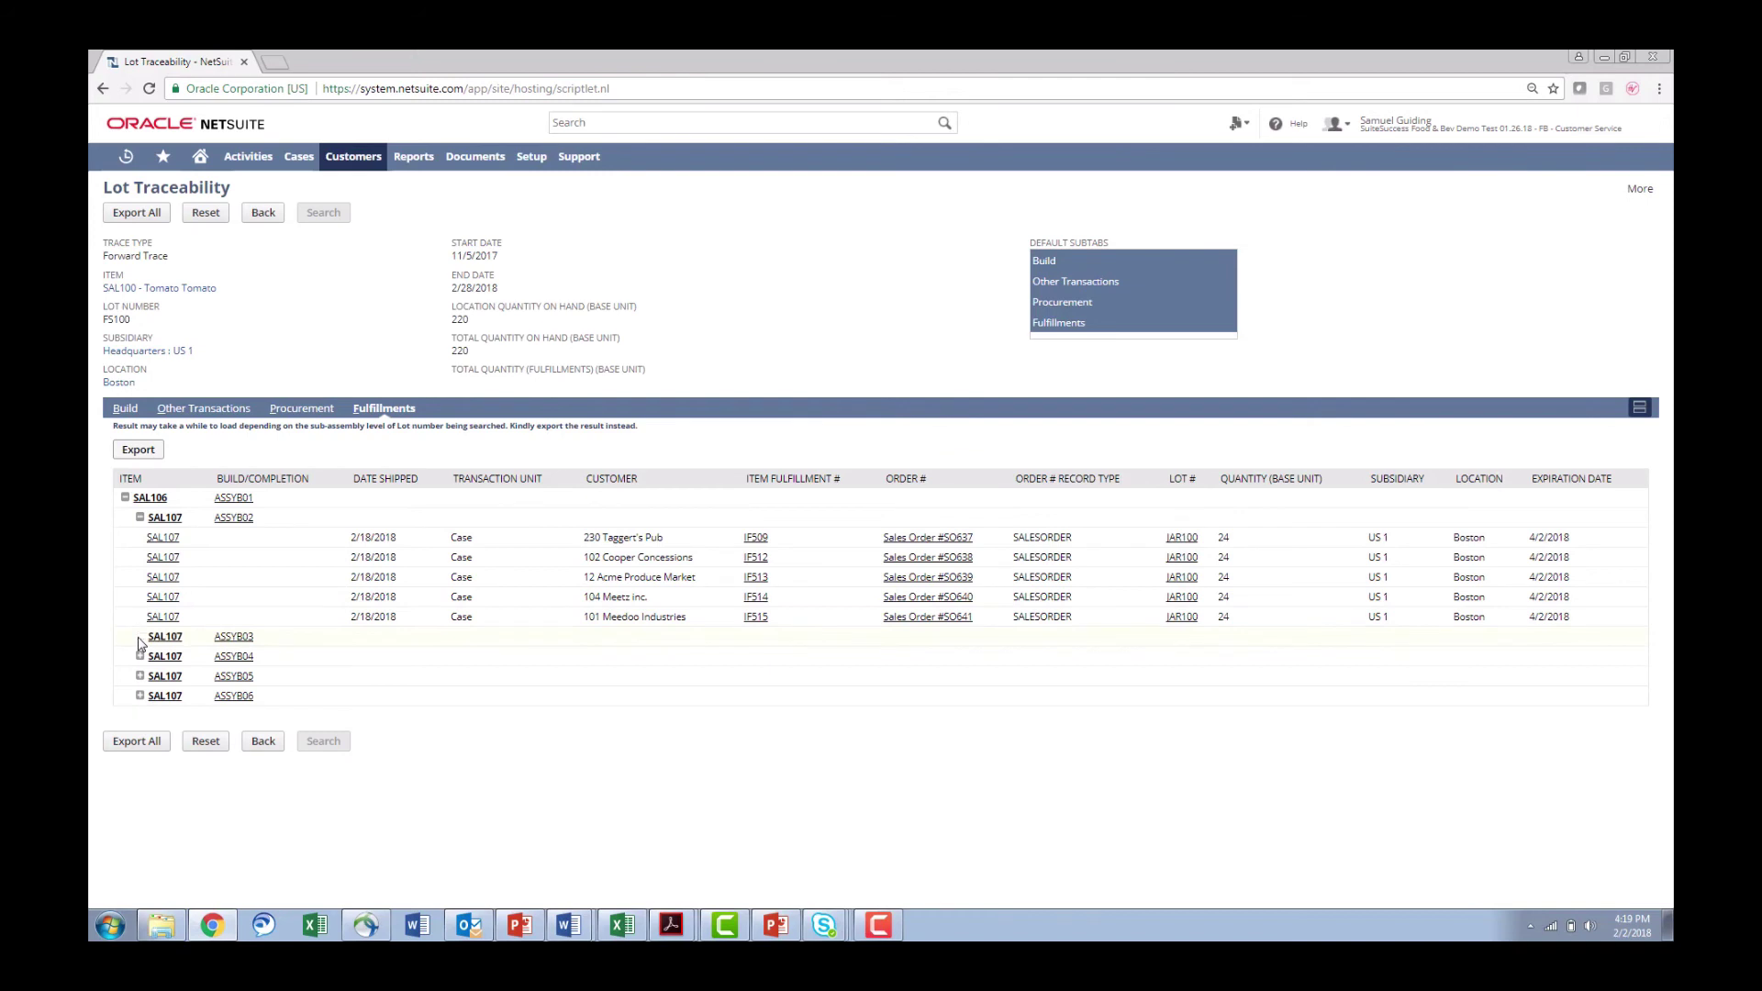